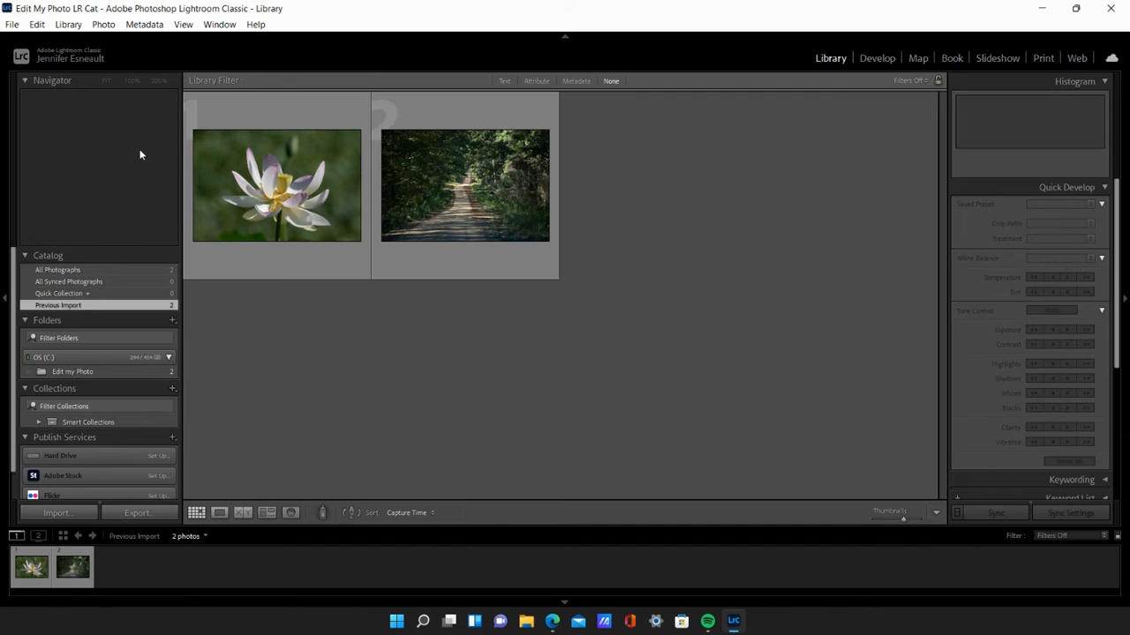
- Open the white and pink lotus flower photo for editing in the Develop module
left_click(277, 208)
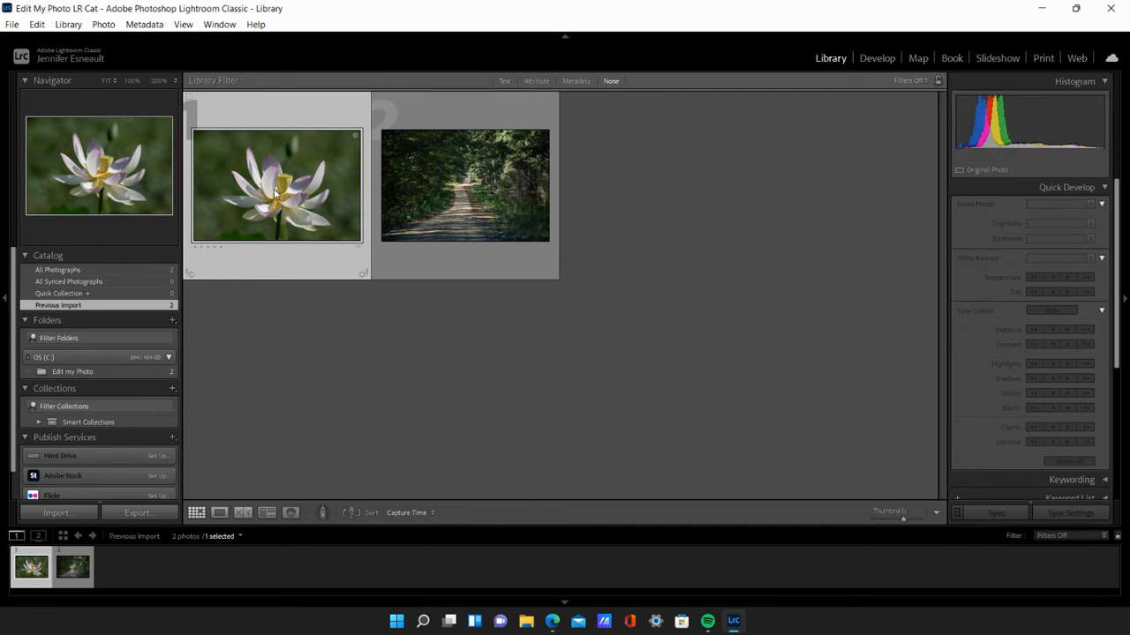
left_click(886, 57)
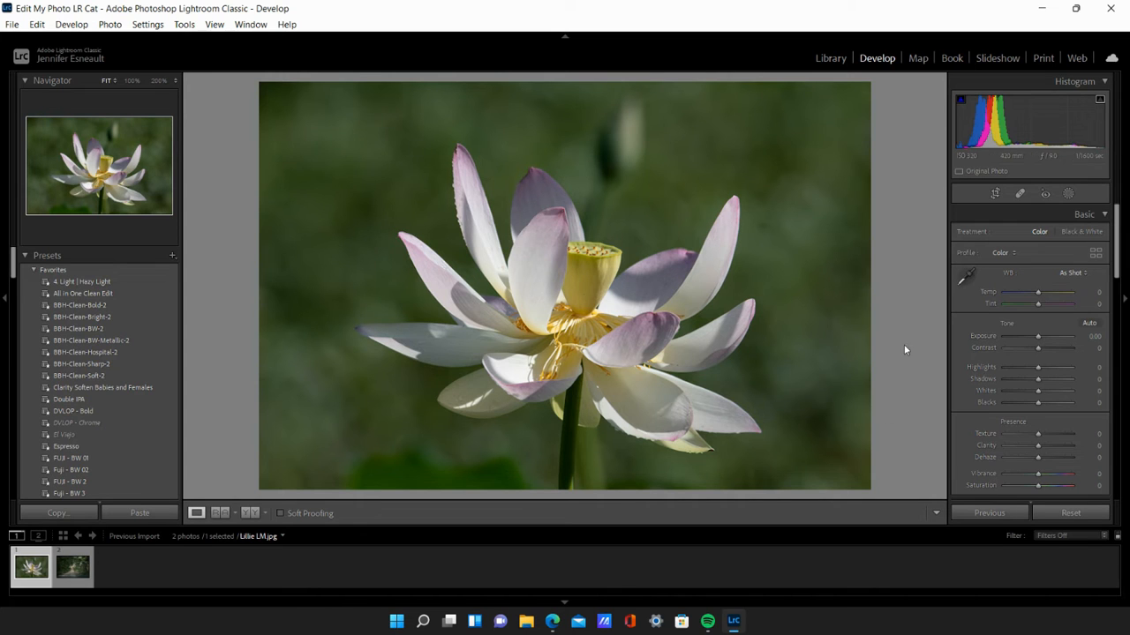
- Turn on the highlight and shadow clipping indicators in the histogram and collapse the presets list
left_click(1100, 102)
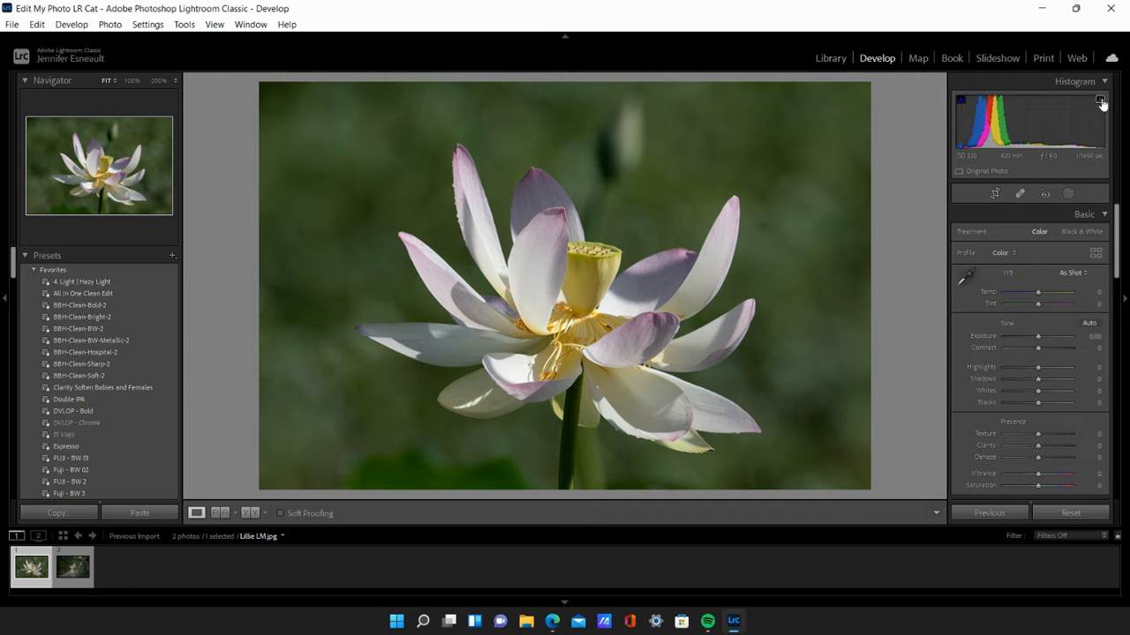
left_click(959, 102)
left_click(33, 269)
left_click(24, 256)
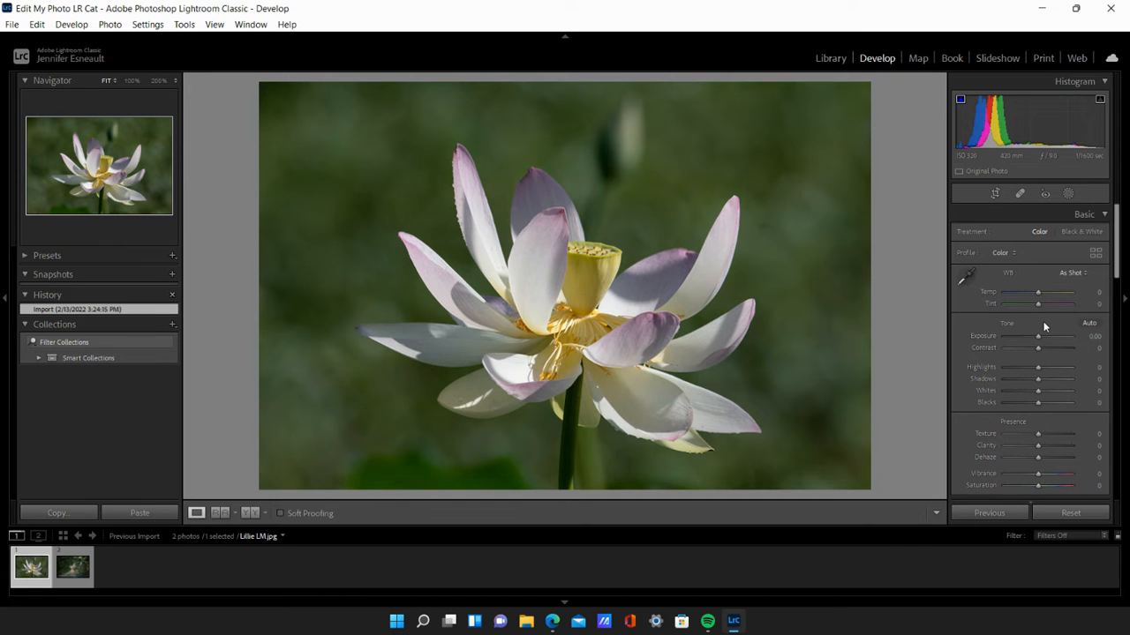
- Try the Monochrome profile on the flower photo and return it to the Color profile
left_click(1000, 252)
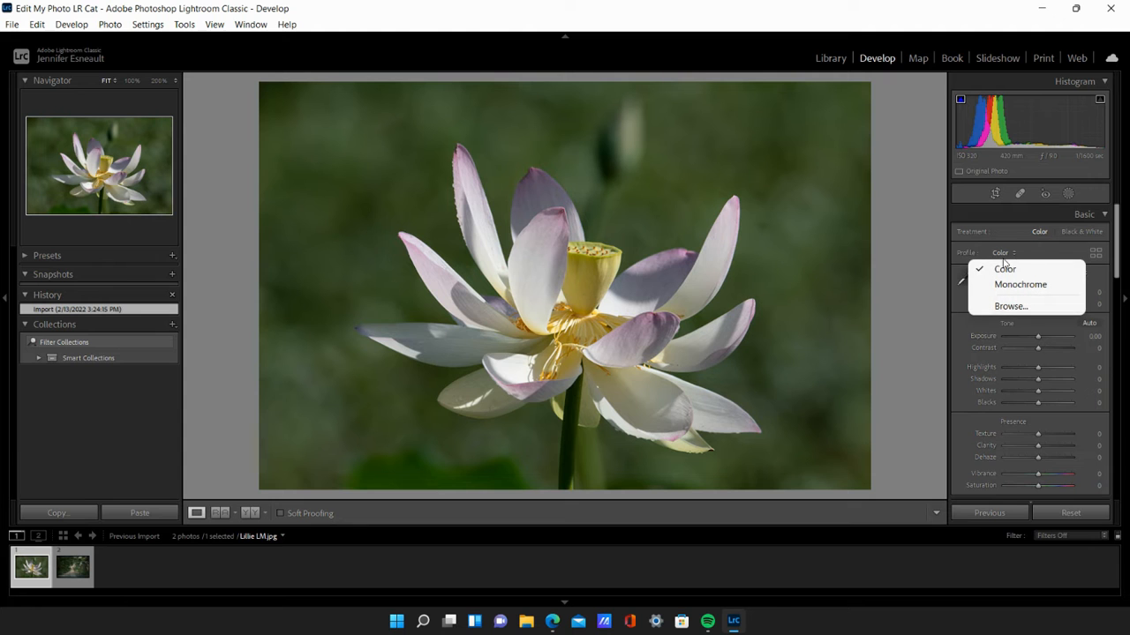
left_click(1006, 282)
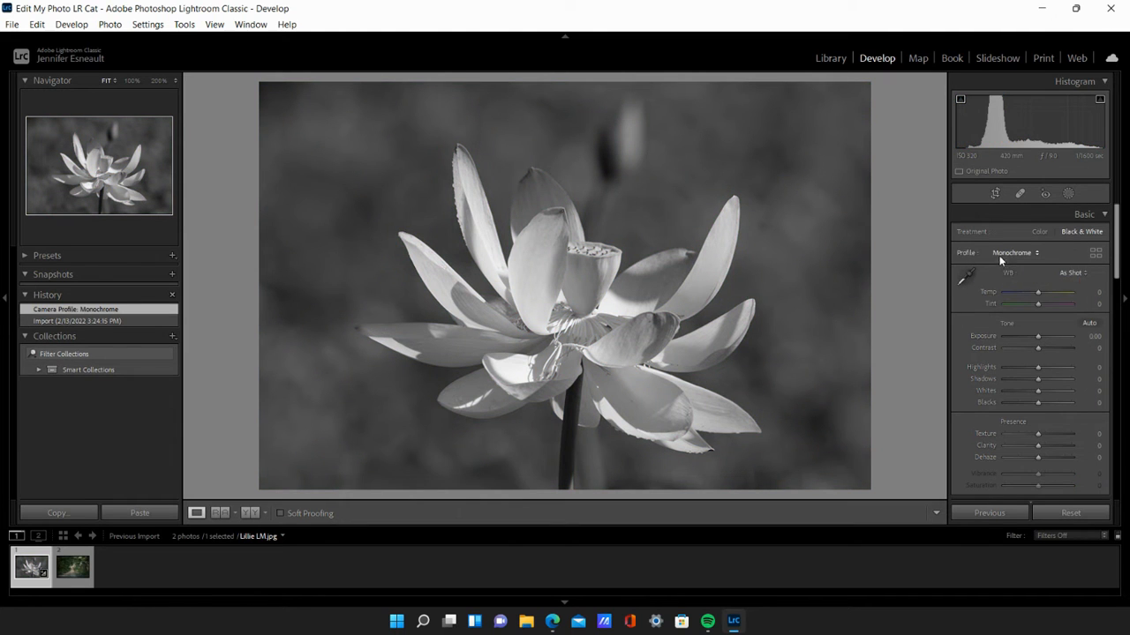
left_click(1010, 253)
left_click(1002, 266)
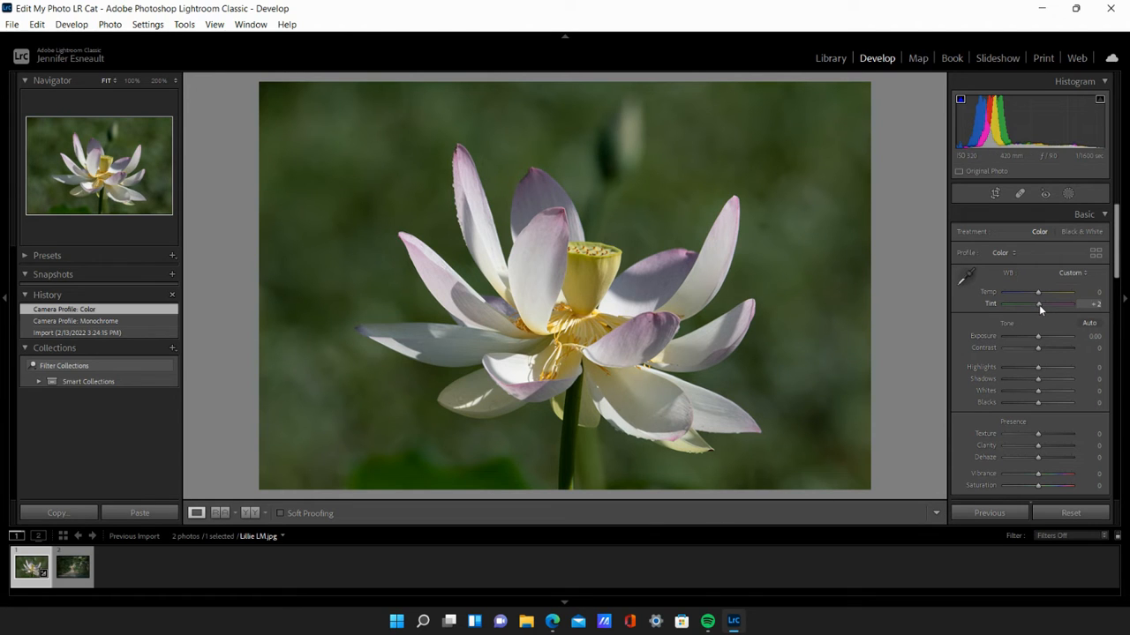
- Set the flower photo's white balance Tint to +16
left_click_drag(1042, 306, 1042, 306)
left_click_drag(1043, 308, 1043, 308)
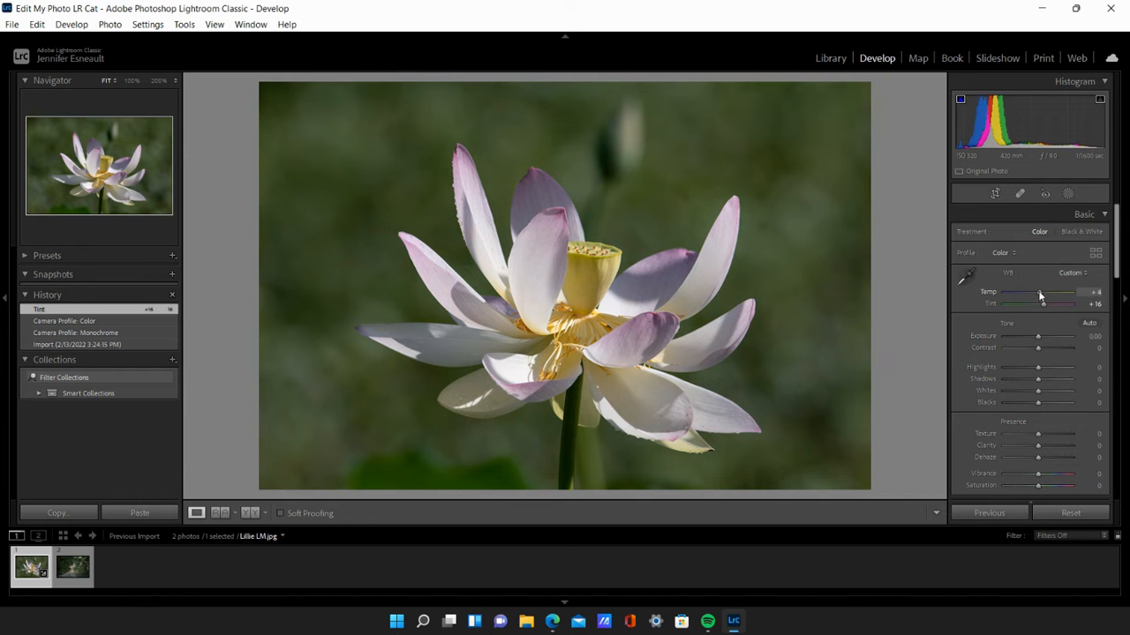
- Try small Temp and Exposure adjustments on the flower photo and return both to 0
left_click_drag(1037, 290, 1037, 291)
left_click_drag(1037, 291, 1037, 292)
mouse_move(1039, 339)
left_mouse_down()
mouse_move(1059, 338)
mouse_move(1003, 336)
mouse_move(1039, 337)
left_mouse_up()
double_click(1039, 337)
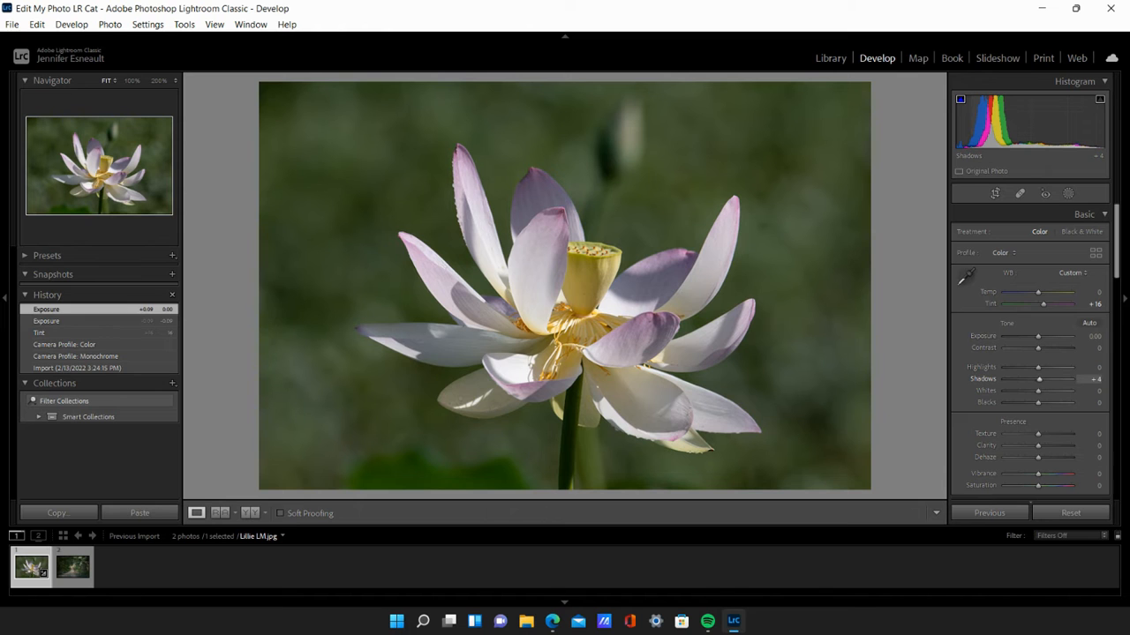
- Lighten the flower photo's shadows, setting Shadows to +40
left_click_drag(974, 111, 977, 110)
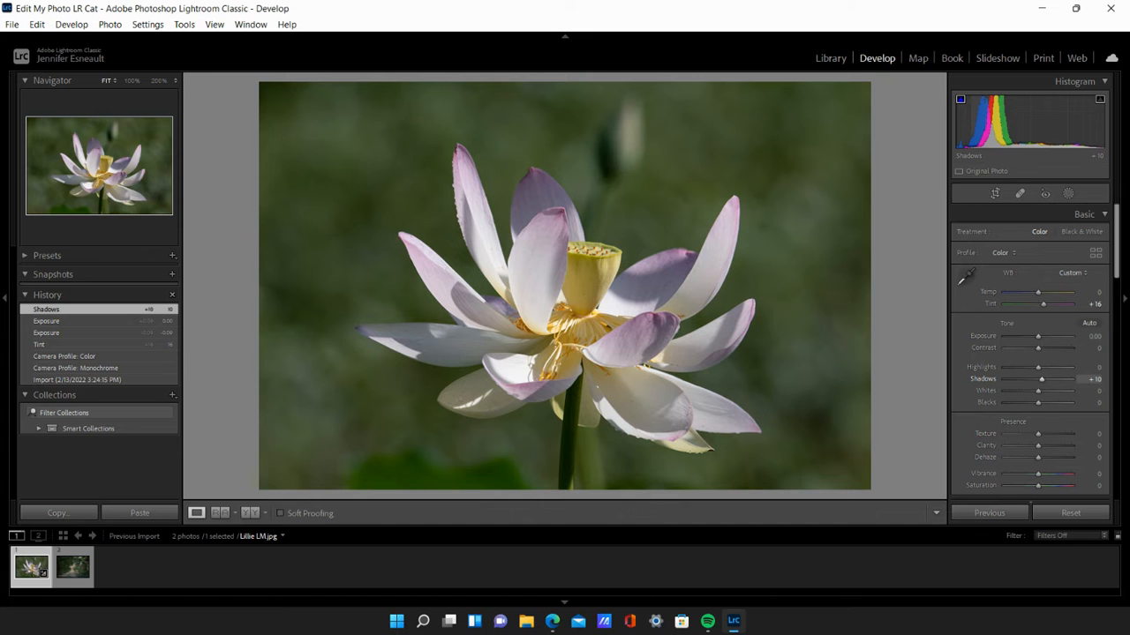
left_click_drag(980, 125, 994, 126)
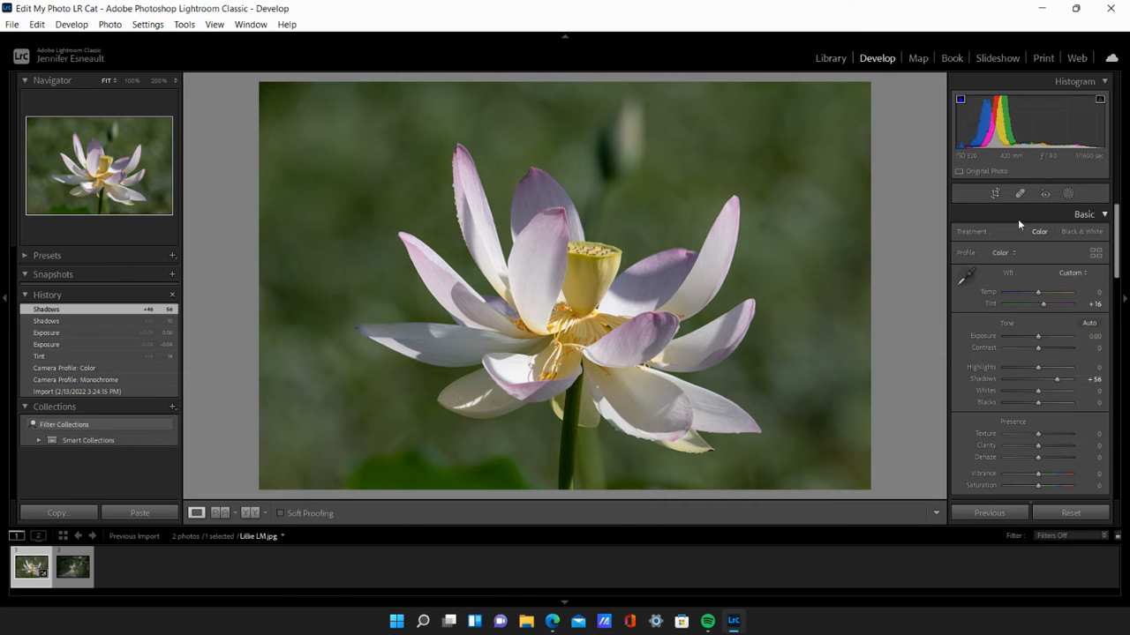
left_click_drag(1058, 380, 1051, 383)
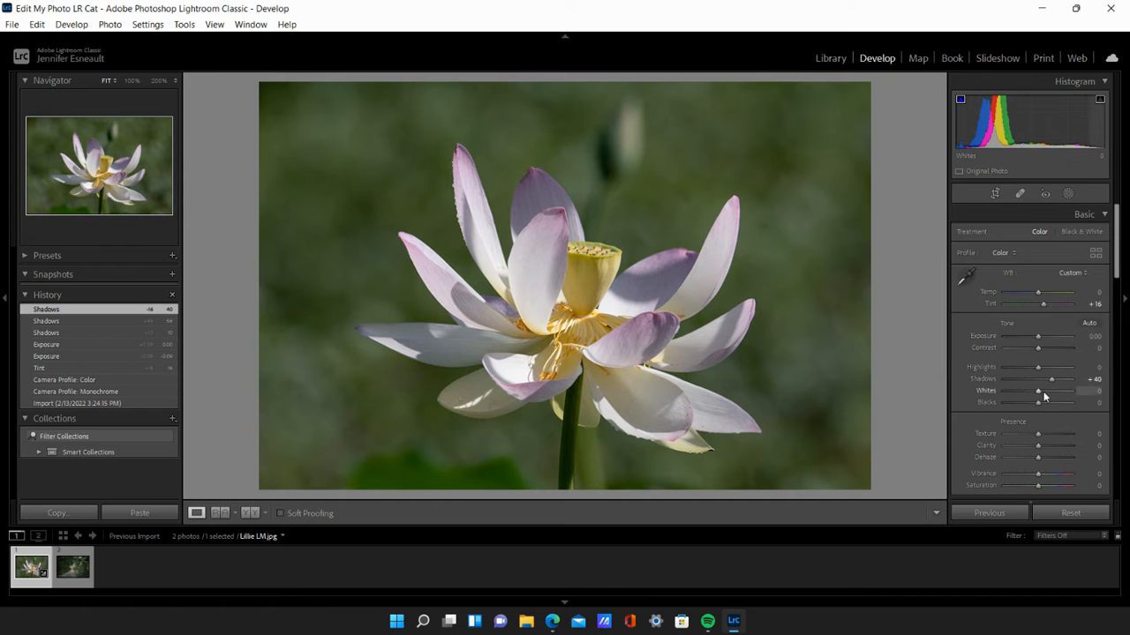
- Set the photo's Contrast to +40 and raise its Exposure to +0.28
left_click_drag(1038, 350, 1061, 352)
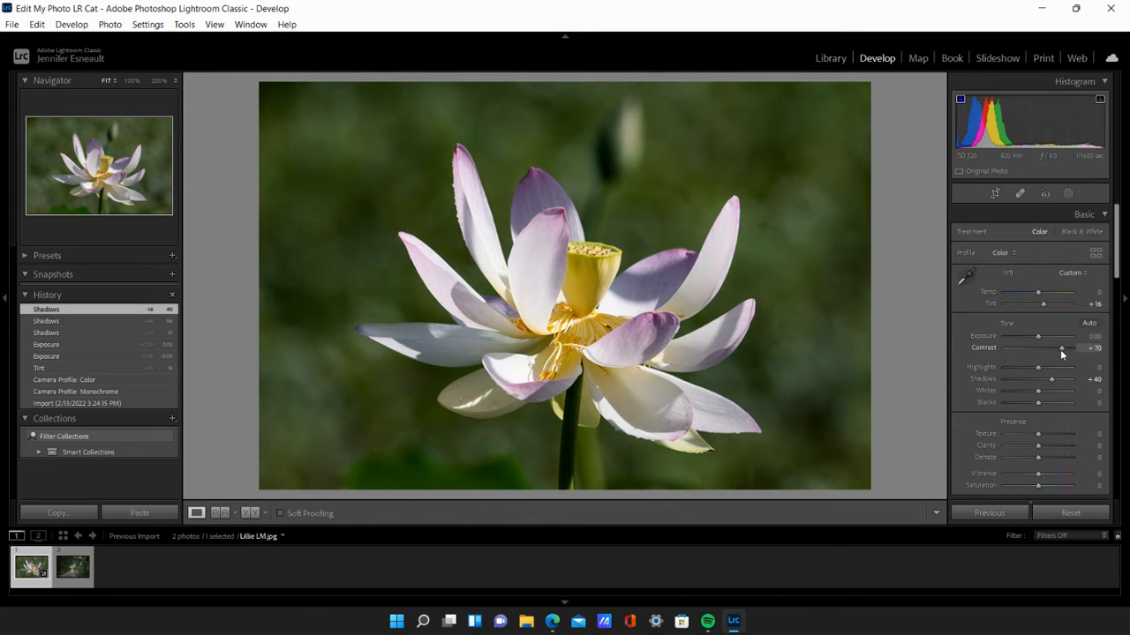
left_click_drag(1062, 353, 1051, 351)
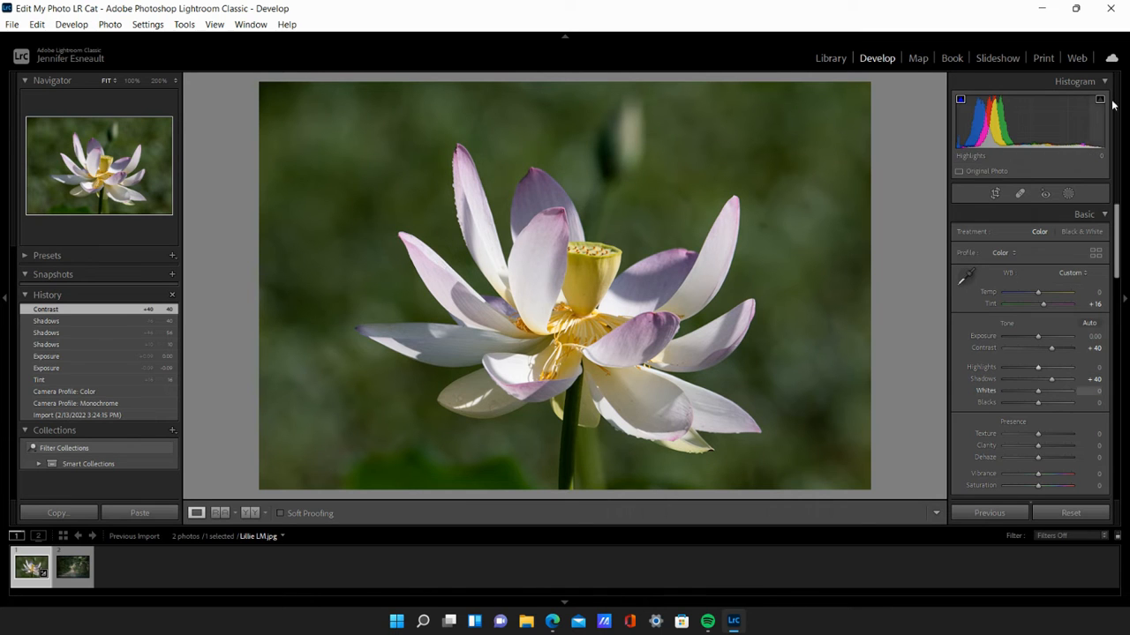
left_click_drag(1017, 130, 1036, 135)
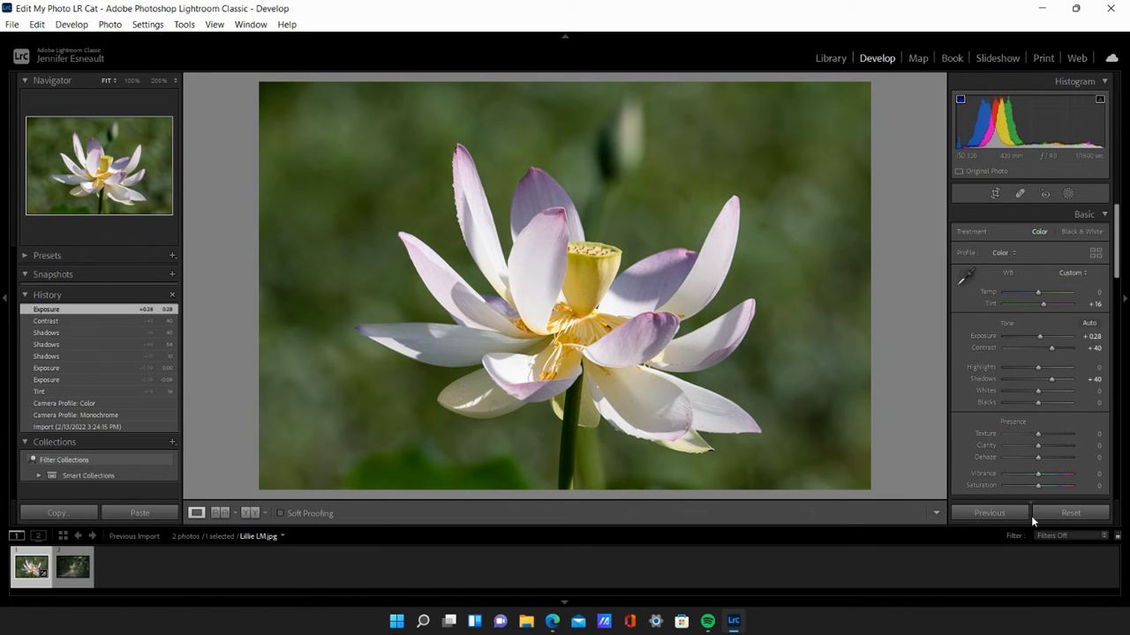
- Set the photo's Vibrance to +2, and try a slight Saturation change before resetting Saturation to 0
scroll(1040, 385, "down", 2)
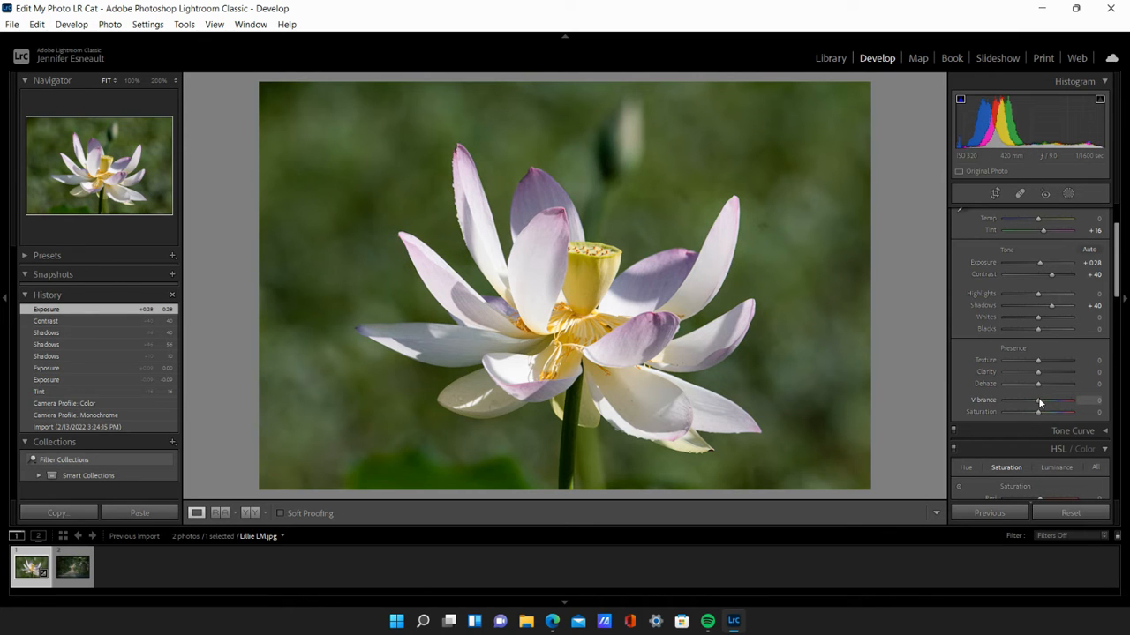
left_click_drag(1042, 402, 1059, 402)
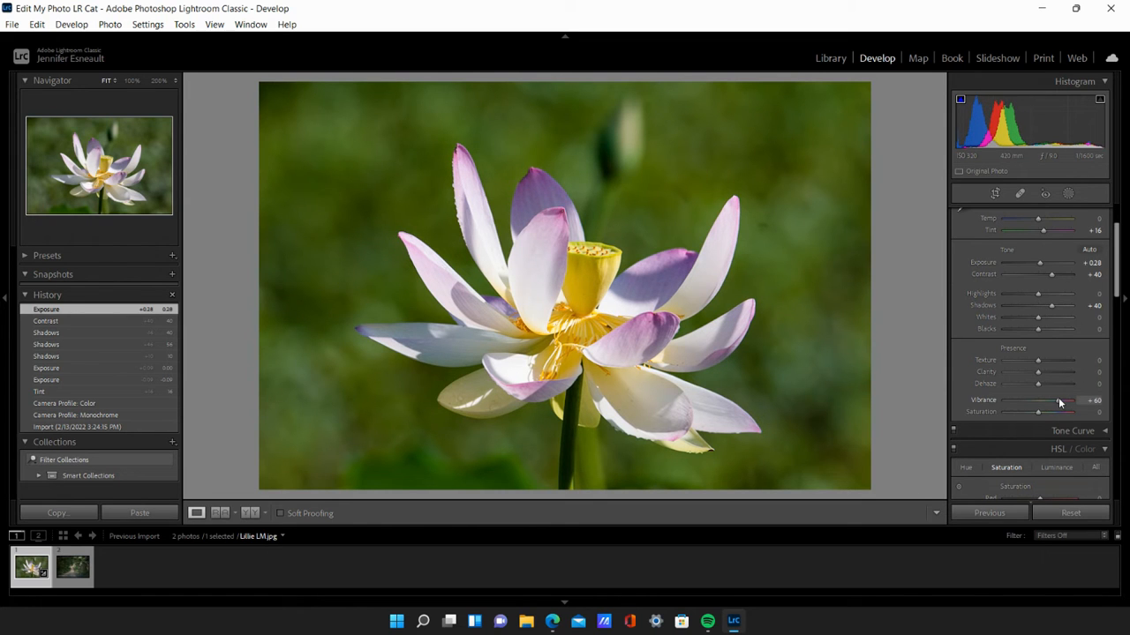
left_click_drag(1059, 402, 1040, 404)
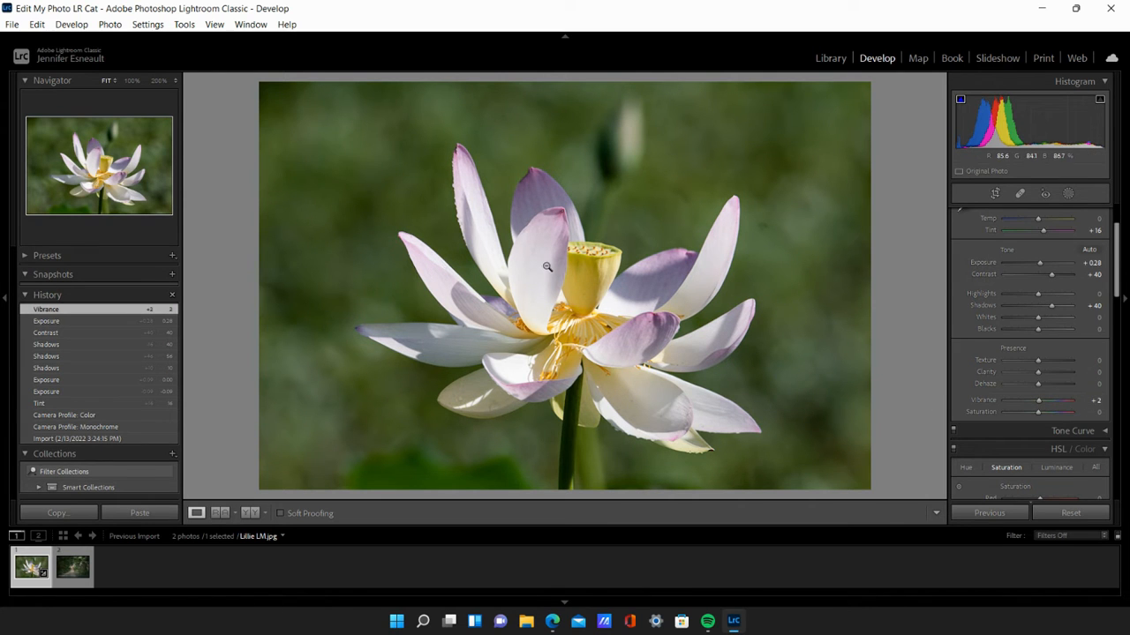
mouse_move(1038, 412)
left_mouse_down()
mouse_move(1049, 416)
mouse_move(1040, 411)
left_mouse_up()
double_click(1039, 412)
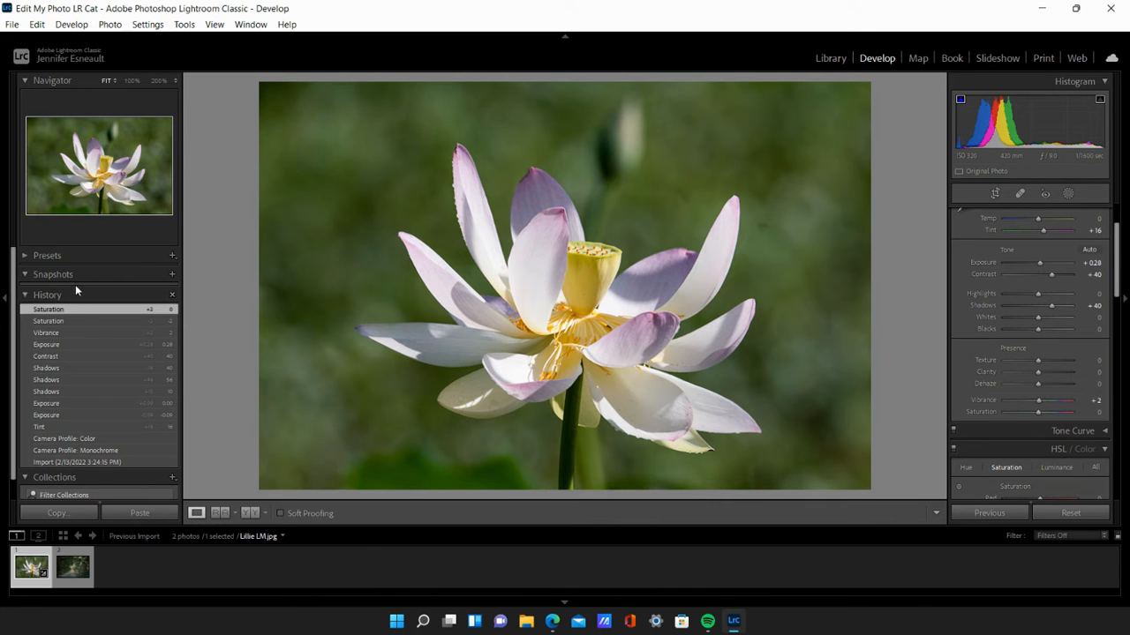
- Crop the photo slightly tighter around the flower from its left side, keeping the Original aspect ratio
key("r")
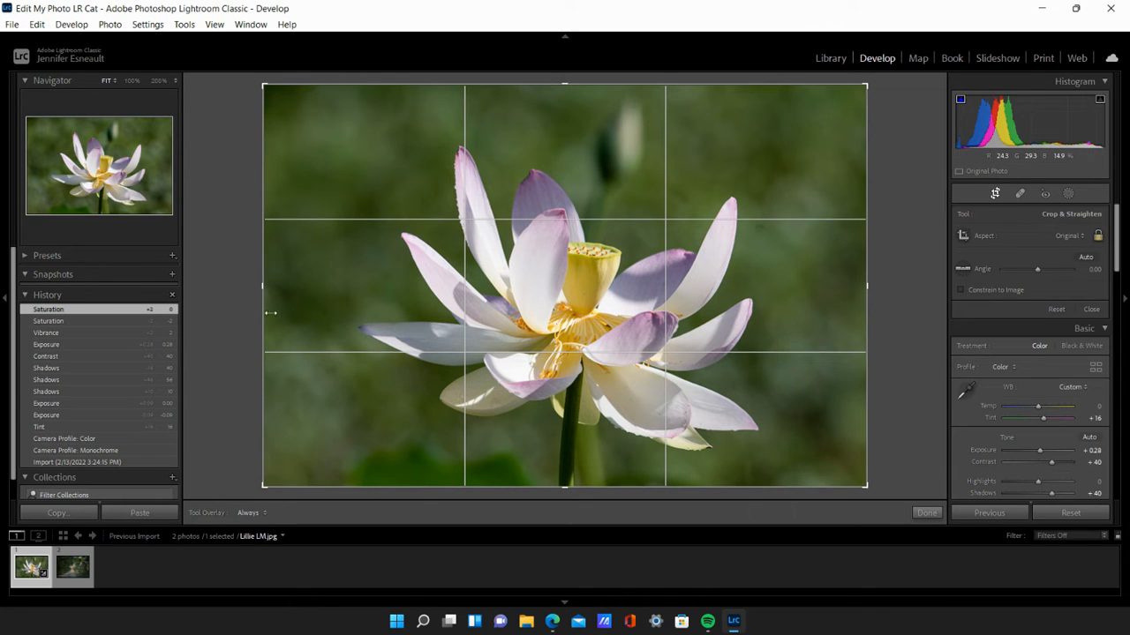
left_click_drag(259, 284, 277, 287)
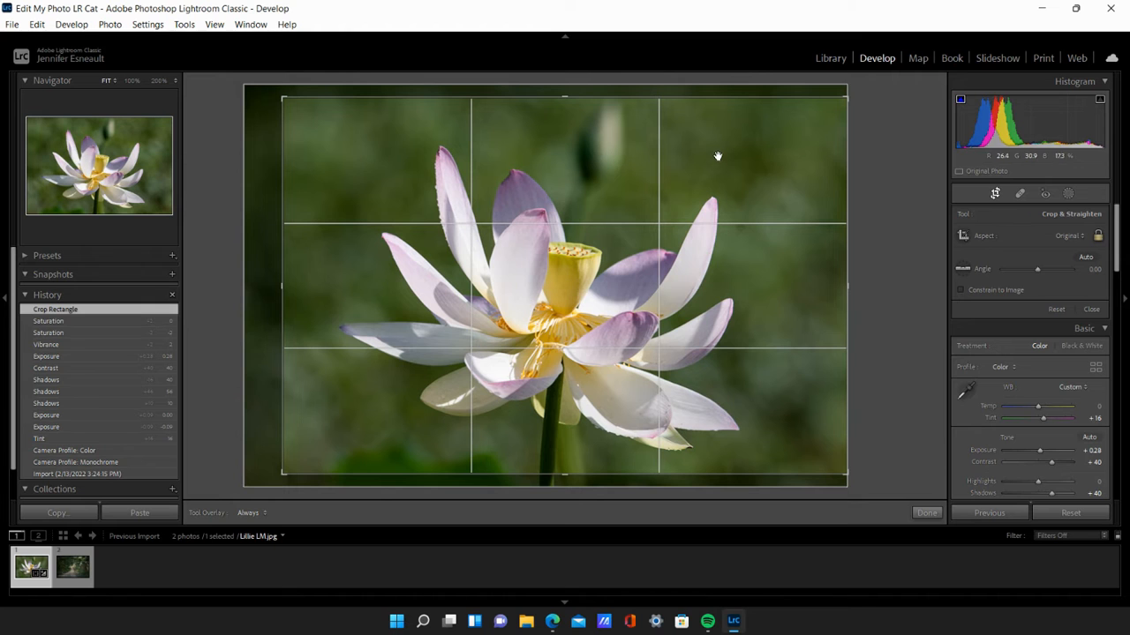
left_click(927, 513)
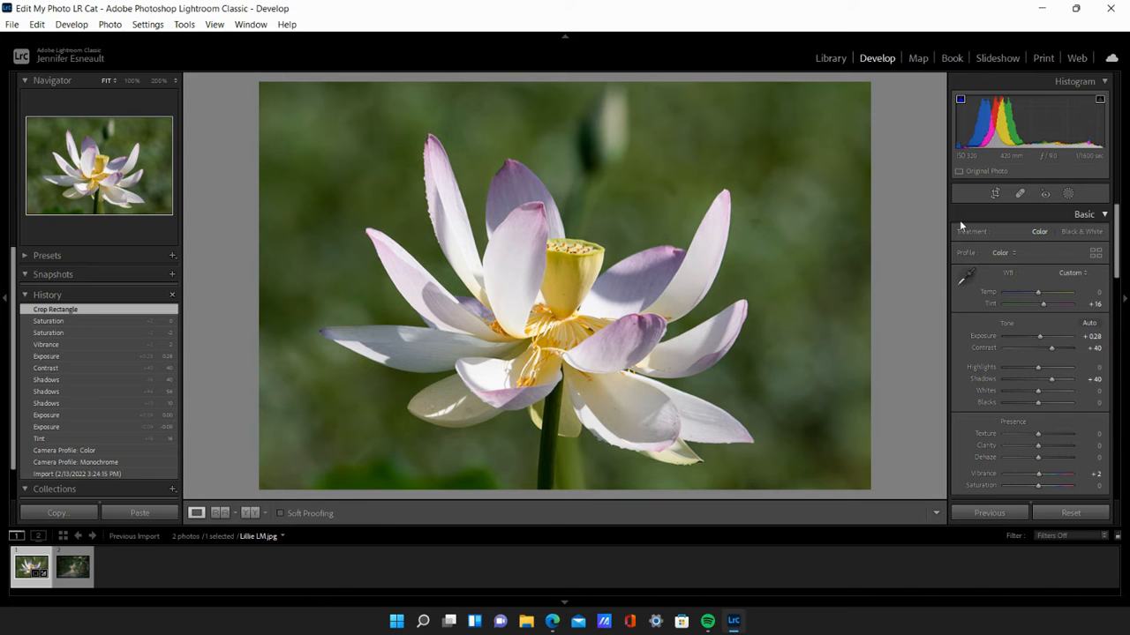
- Remove two specks from the green background beside the upper right petal using Spot Removal in Heal mode at size 78
right_click(761, 231)
left_click(752, 235)
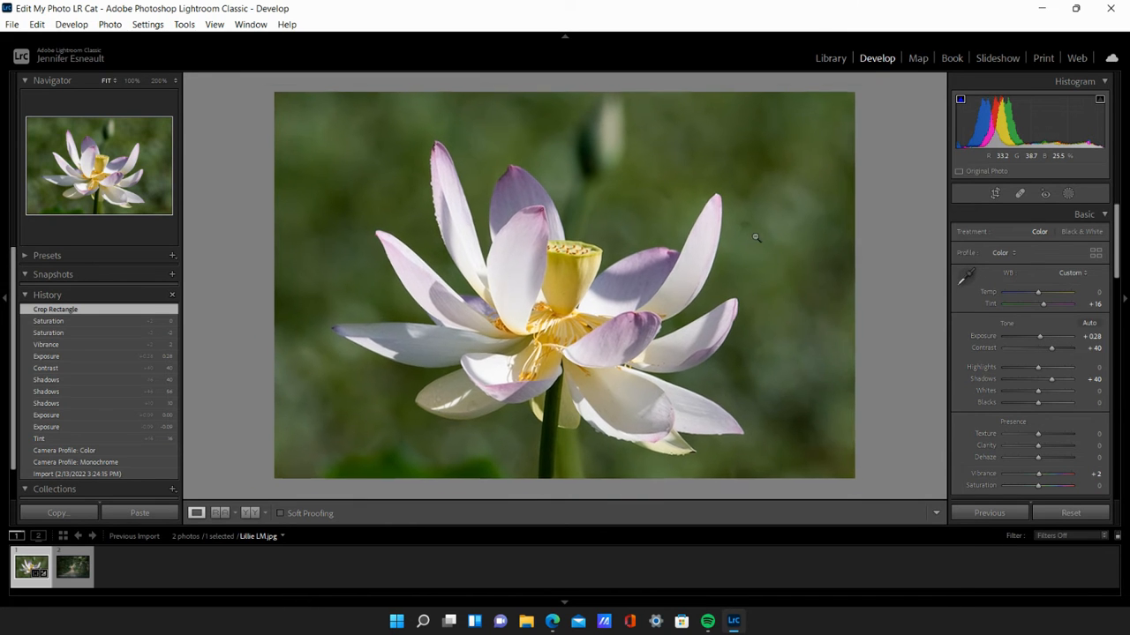
left_click(1020, 193)
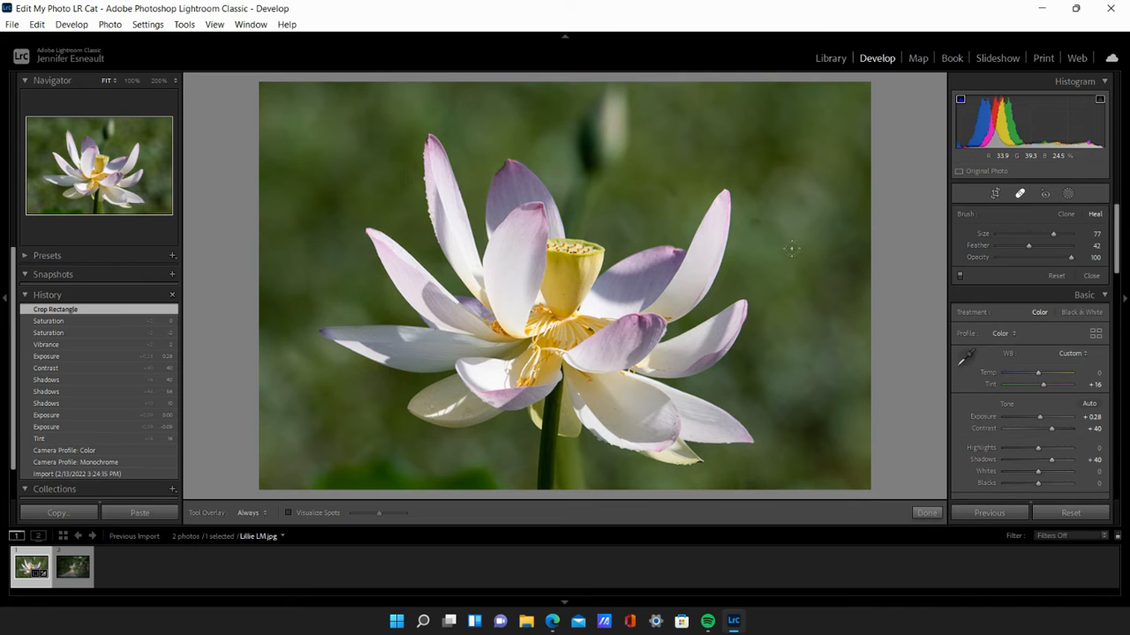
left_click(755, 222)
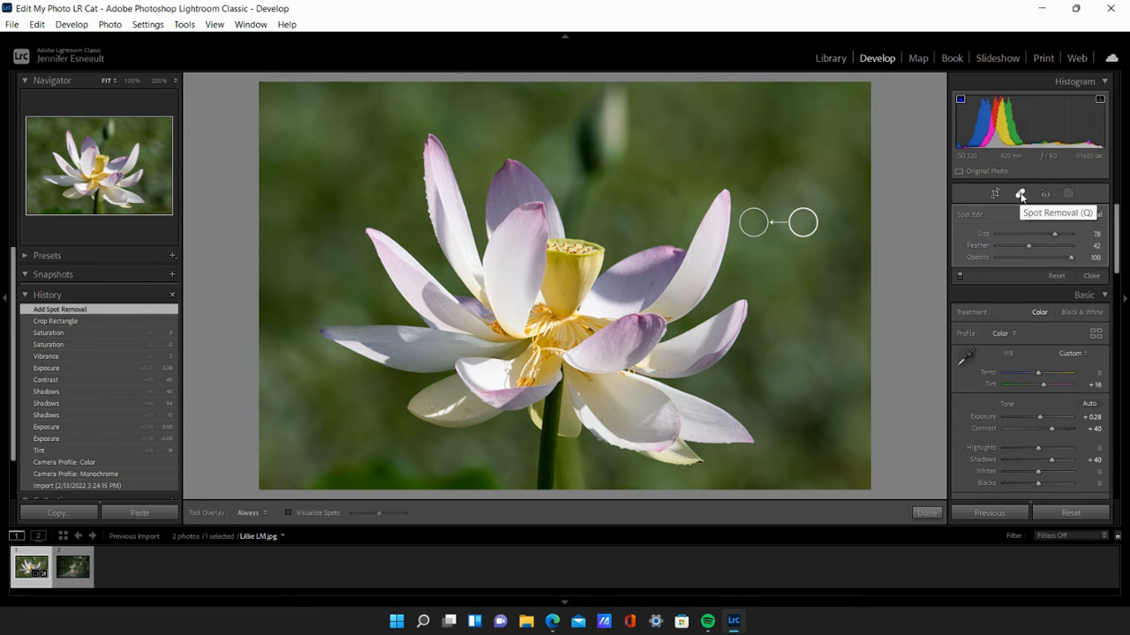
left_click(671, 193)
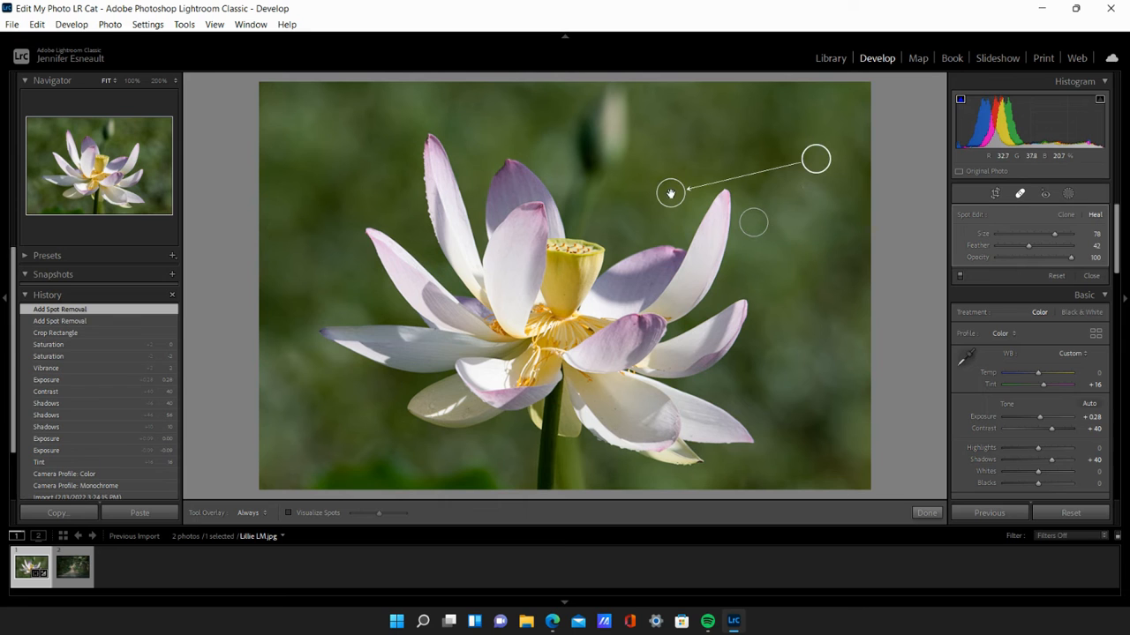
left_click(925, 513)
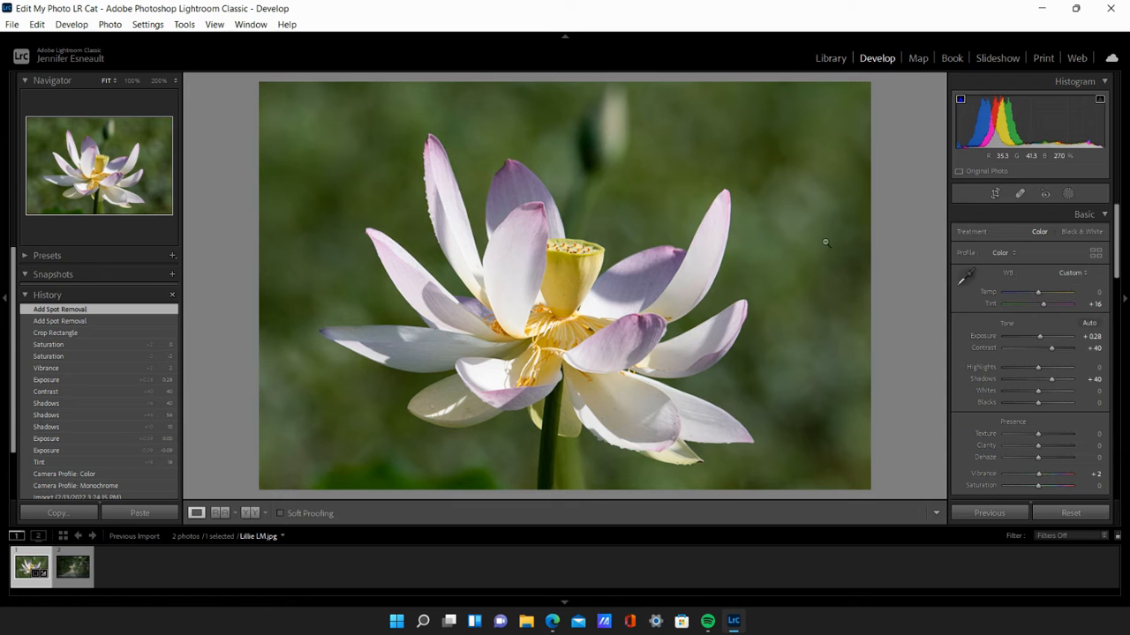
- Heal away the blurred bud above the seed pod with a size 85 brush, sampling from the green background to its right
left_click(1019, 194)
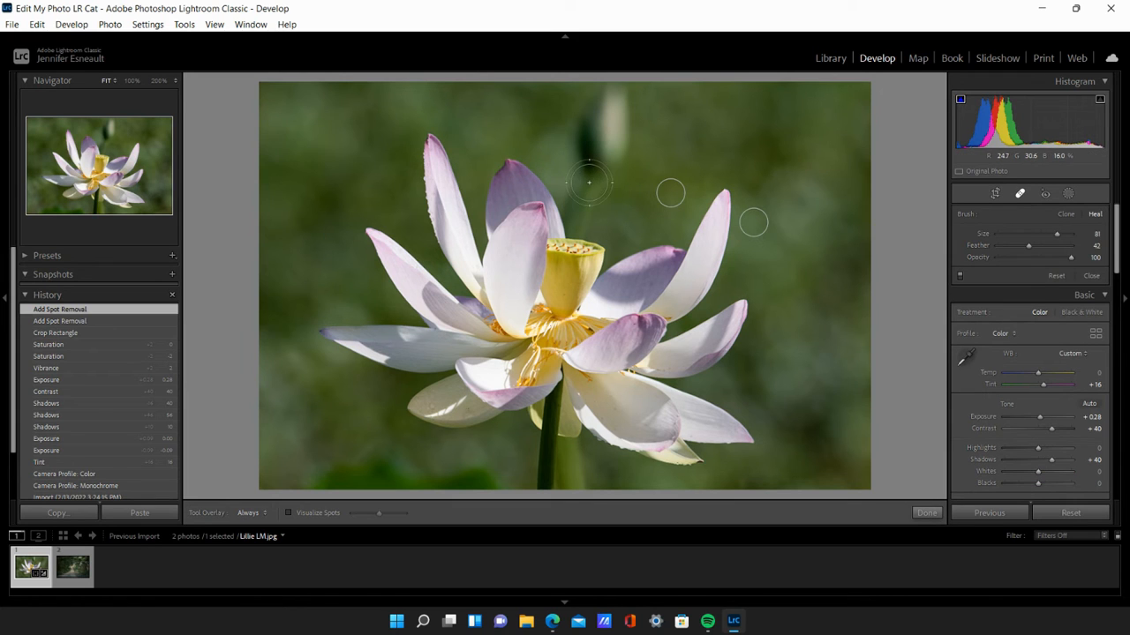
scroll(600, 168, "up", 3)
left_click(598, 205)
left_click_drag(598, 205, 609, 88)
left_click_drag(618, 211, 616, 196)
left_click_drag(774, 303, 802, 283)
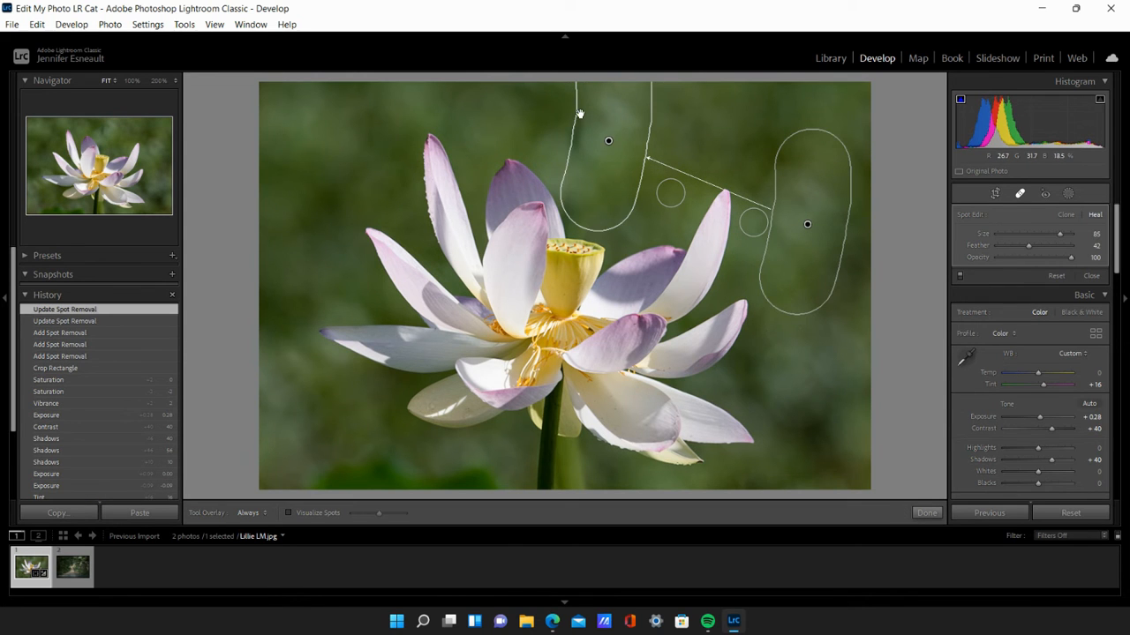
left_click_drag(580, 113, 586, 111)
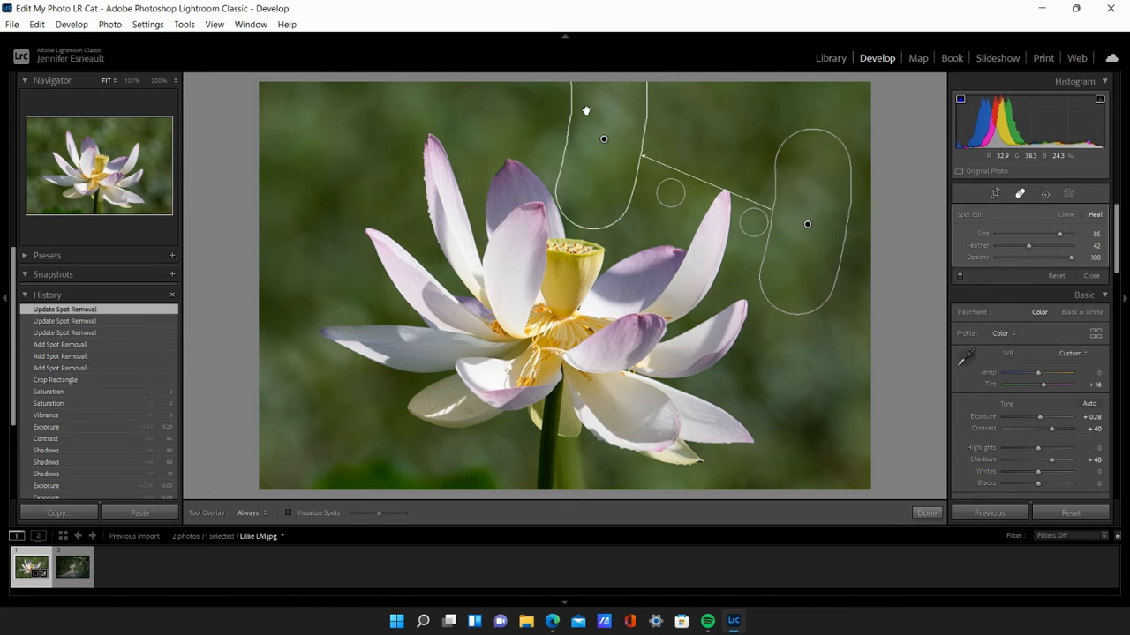
left_click(926, 513)
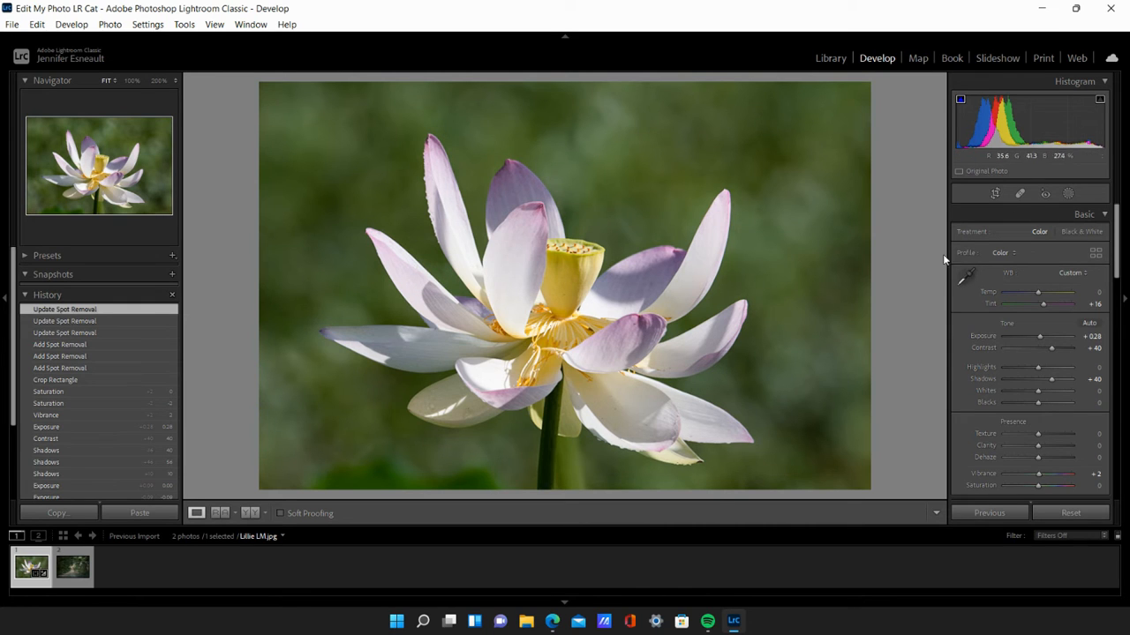
- At 200% zoom, heal the leftover patch just above the seed pod with a size 62 brush, sampling the background beside it
left_click(1019, 193)
scroll(600, 260, "down", 4)
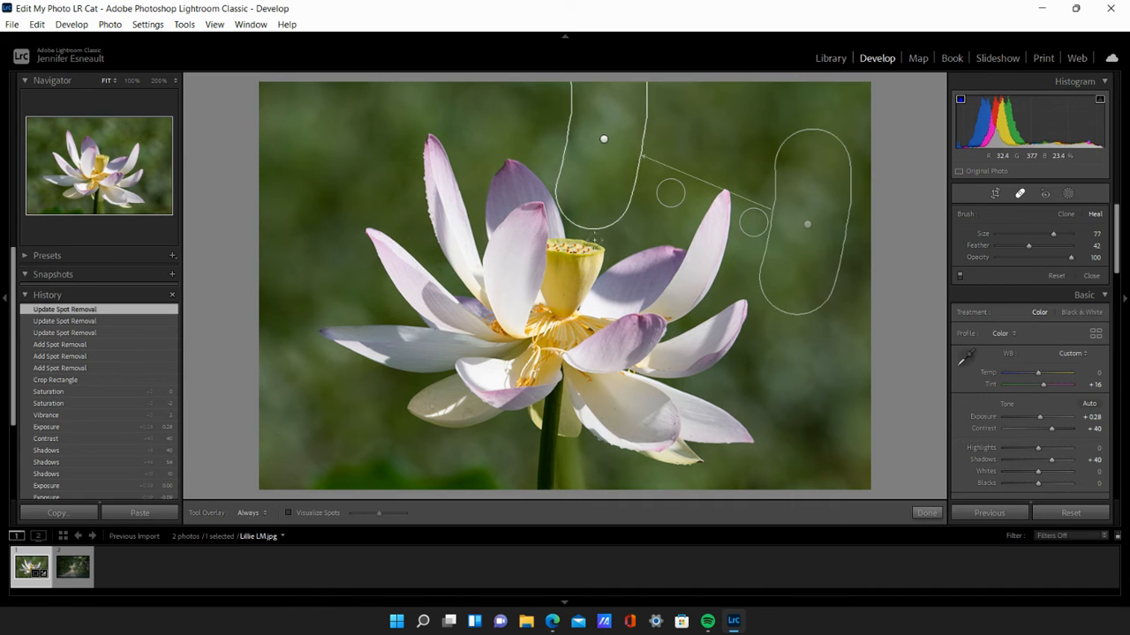
left_click(159, 81)
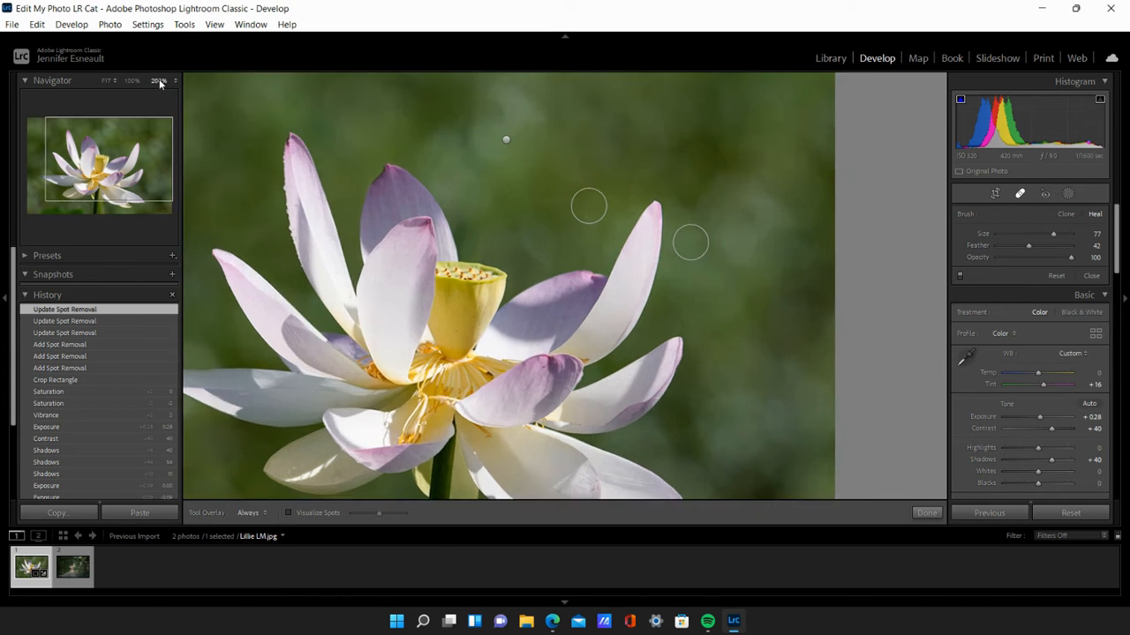
left_click_drag(113, 179, 106, 165)
scroll(523, 201, "down", 3)
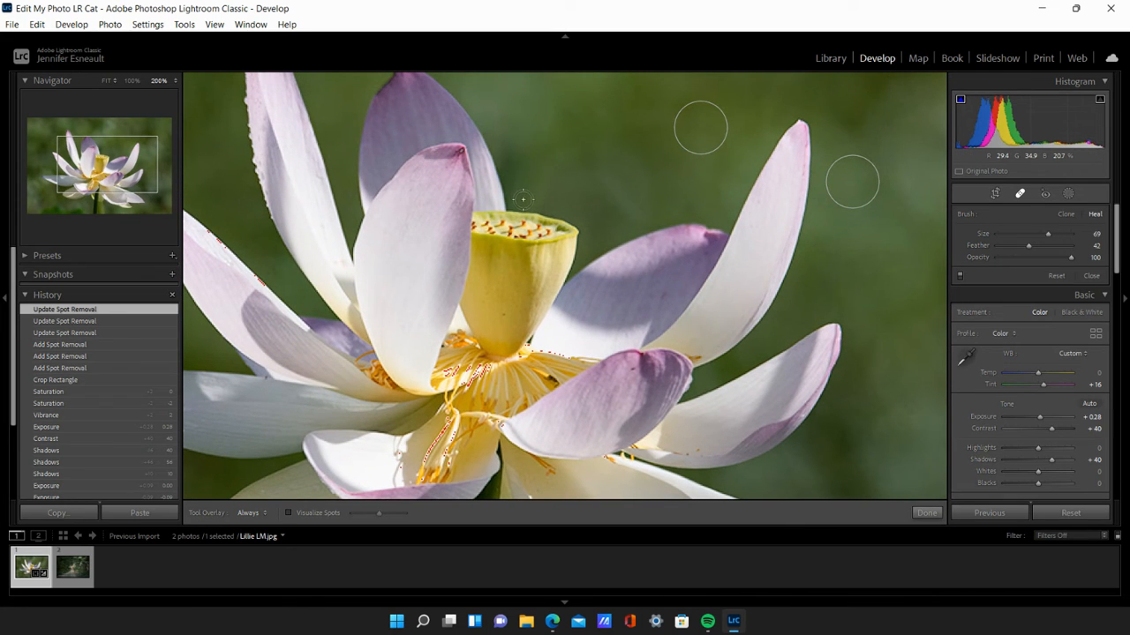
mouse_move(512, 181)
left_mouse_down()
mouse_move(517, 201)
mouse_move(544, 205)
mouse_move(517, 177)
mouse_move(543, 175)
mouse_move(540, 185)
left_mouse_up()
mouse_move(609, 180)
left_mouse_down()
mouse_move(624, 186)
mouse_move(603, 202)
left_mouse_up()
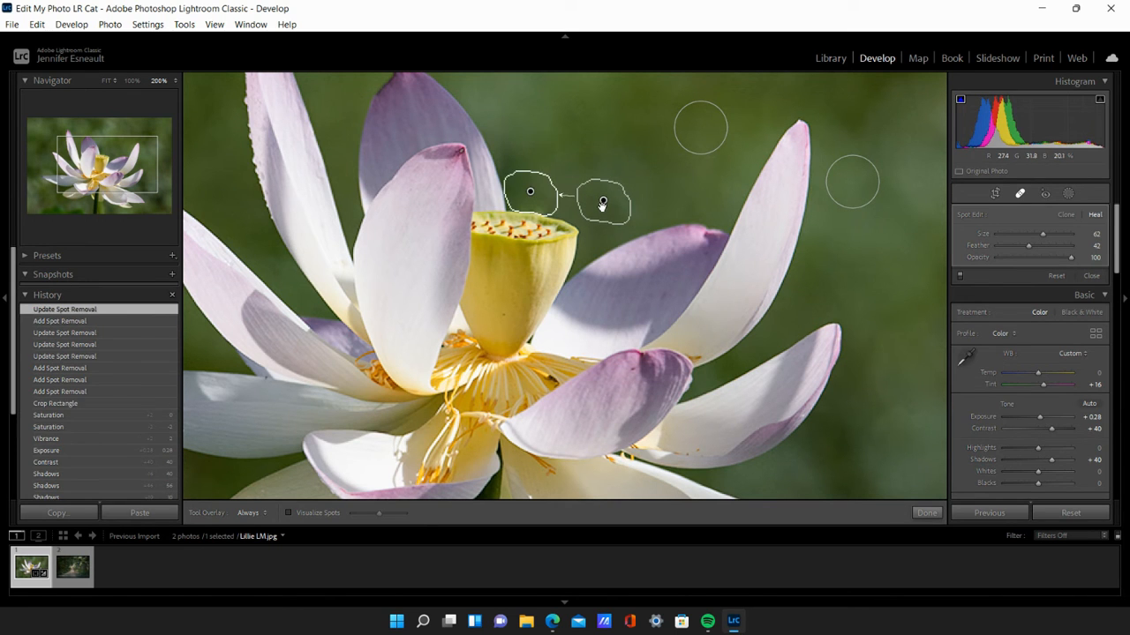
- Finish the spot removal, inspect the lower part of the flower at 200%, and fit the whole photo in view
left_click(926, 514)
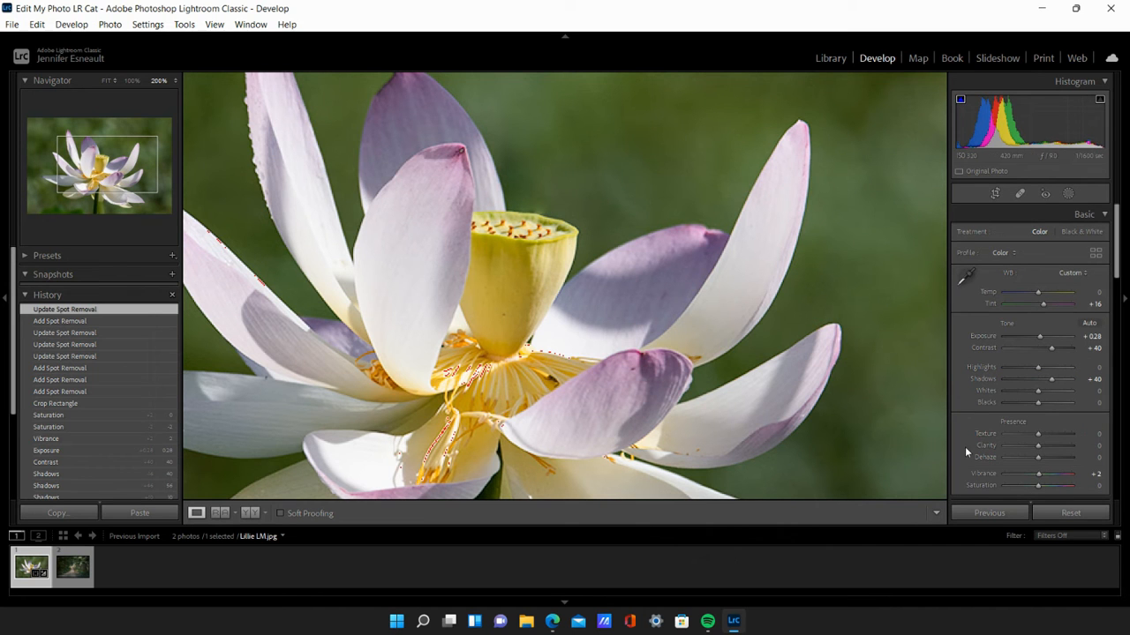
scroll(841, 330, "up", 1)
scroll(797, 346, "down", 2)
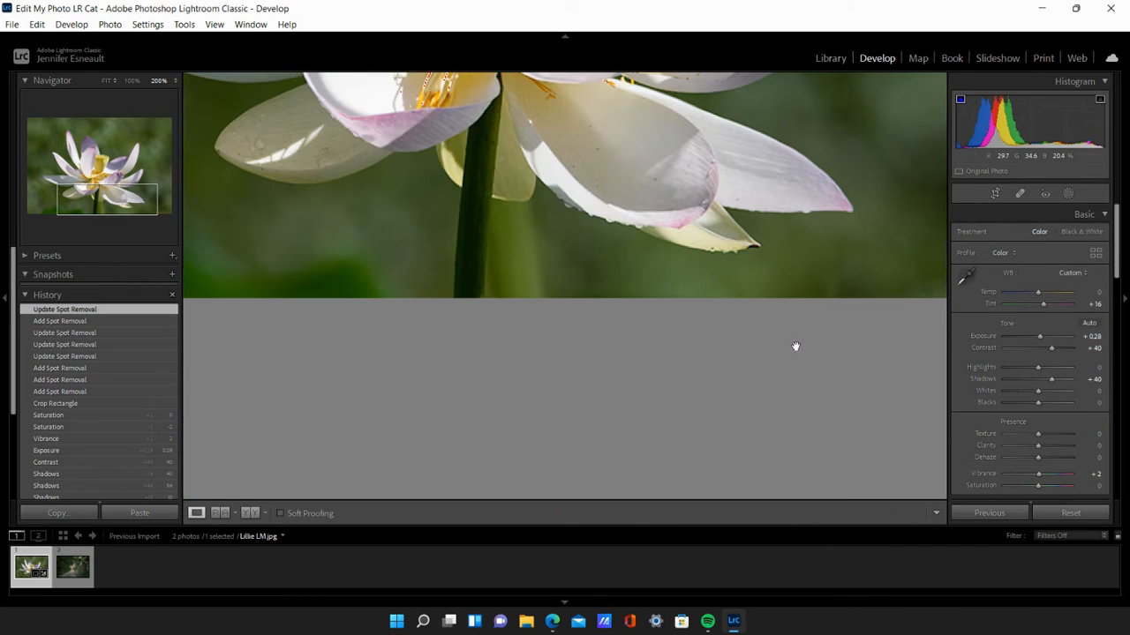
left_click(107, 80)
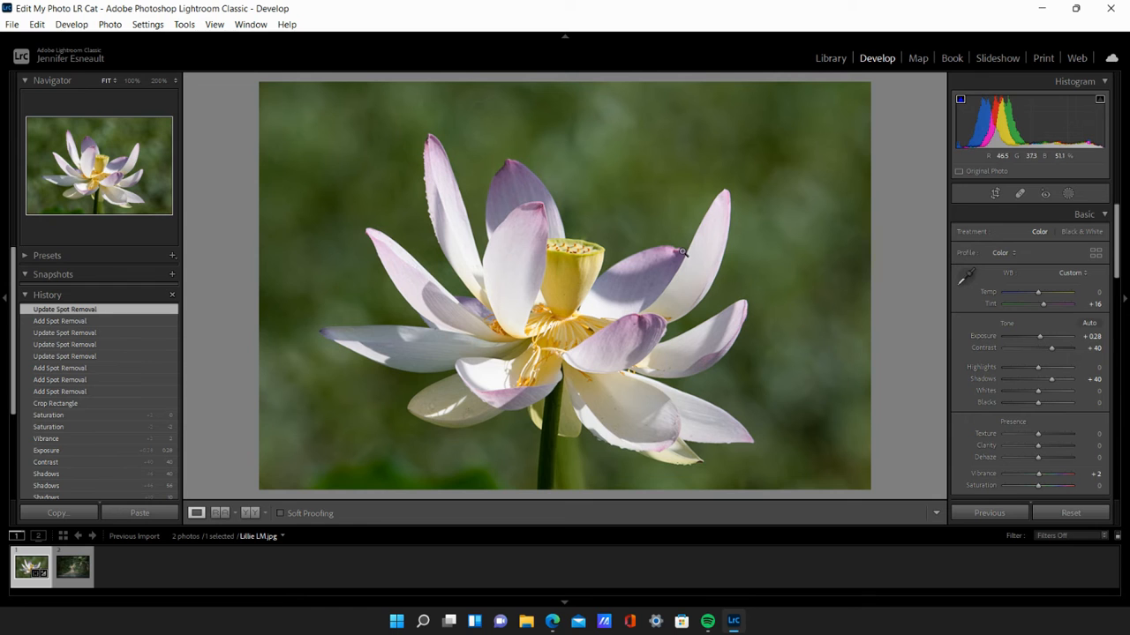
- Raise the Magenta saturation to +57 in the HSL adjustments
scroll(1063, 366, "down", 2)
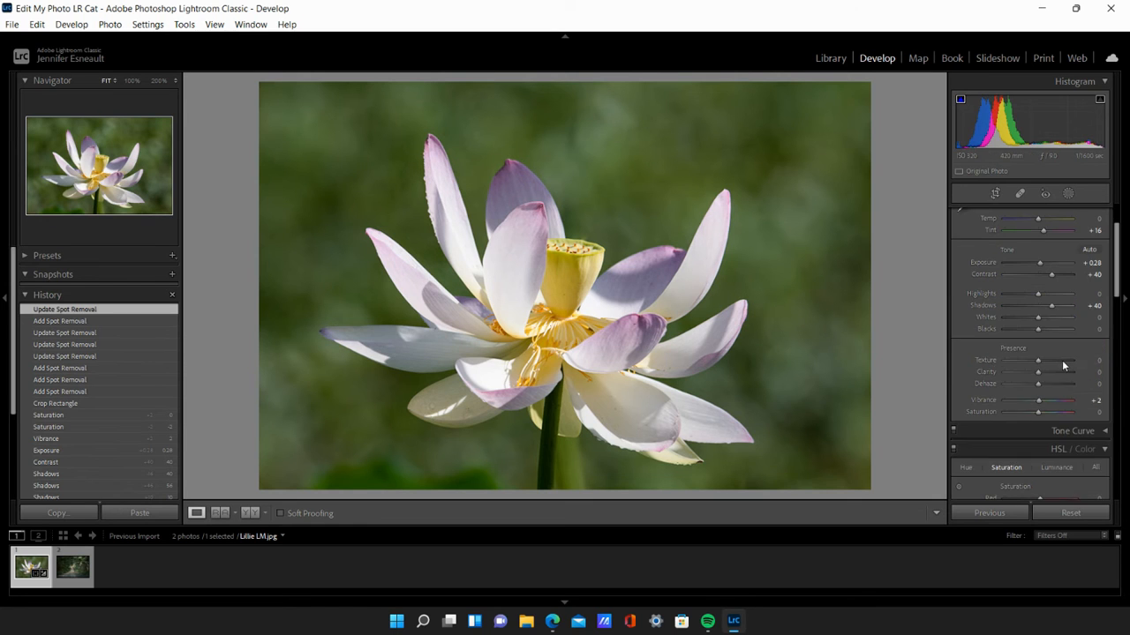
scroll(1055, 362, "down", 4)
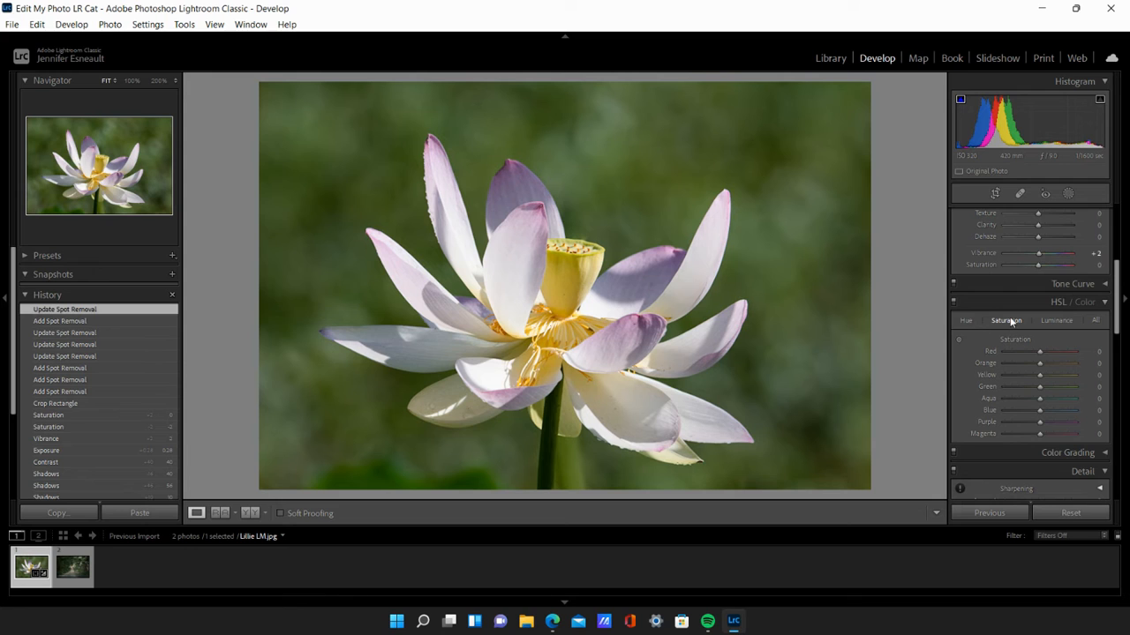
left_click(1095, 321)
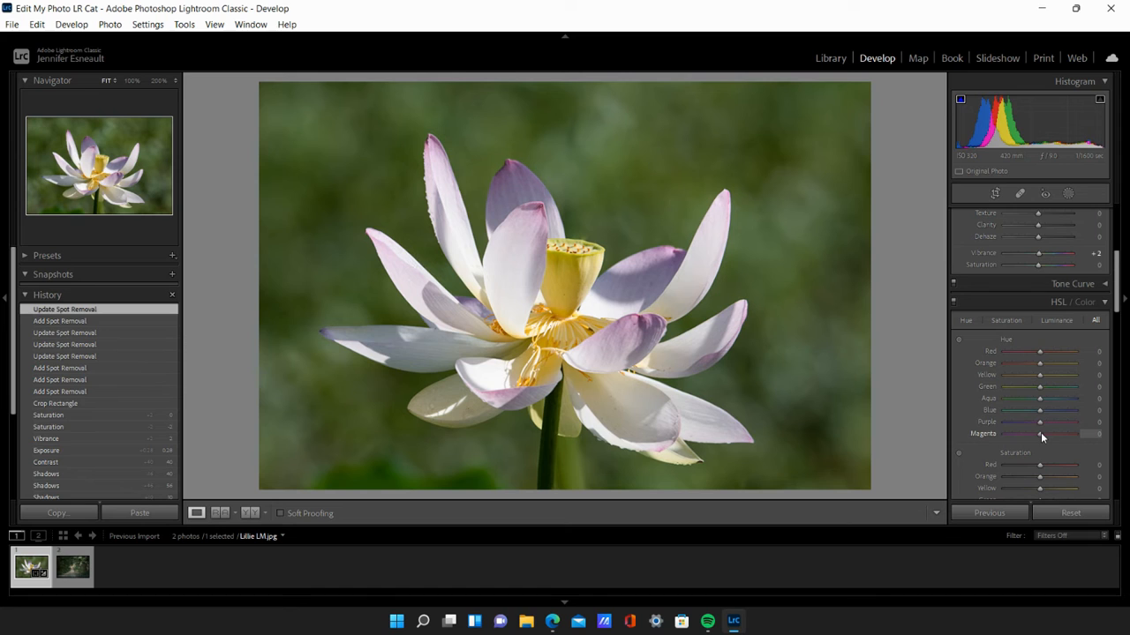
left_click(1005, 321)
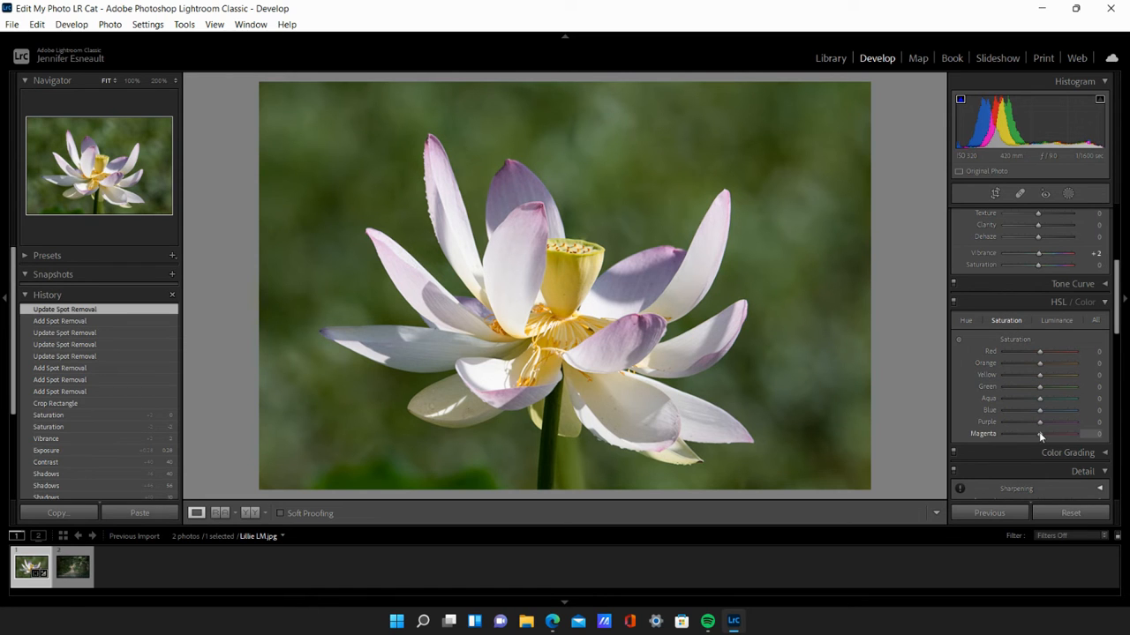
left_click_drag(1040, 434, 1048, 434)
left_click_drag(1054, 434, 1058, 433)
left_click_drag(1059, 430, 1057, 429)
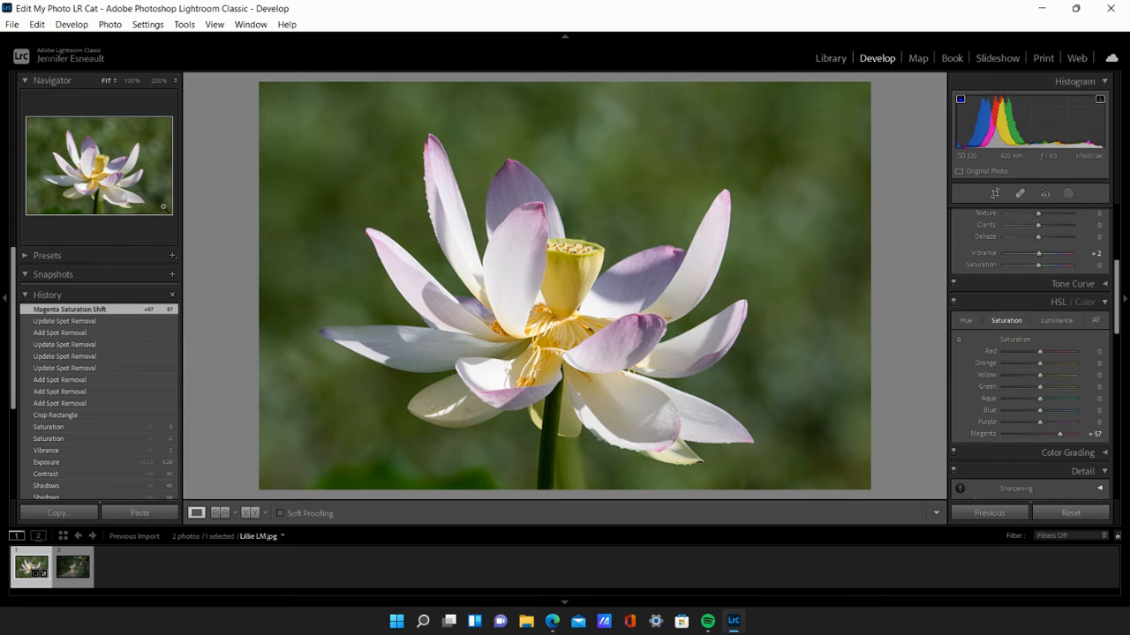
- Create a brush mask with brush size 14, feather 79 and Auto Mask on, using the Saturation effect preset
left_click(1067, 194)
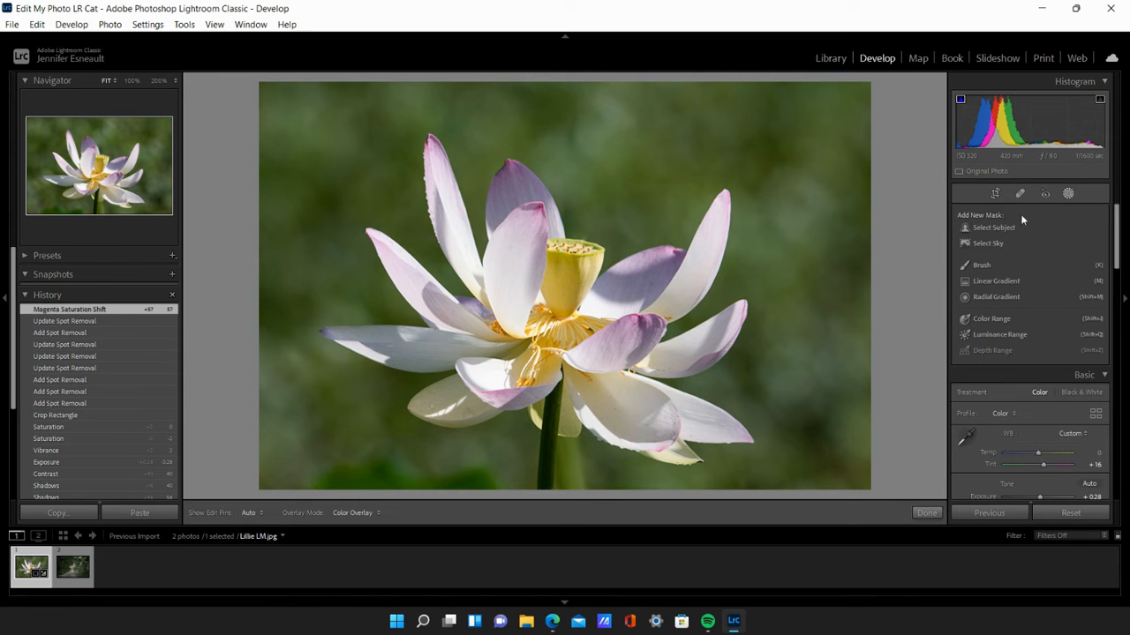
left_click(980, 264)
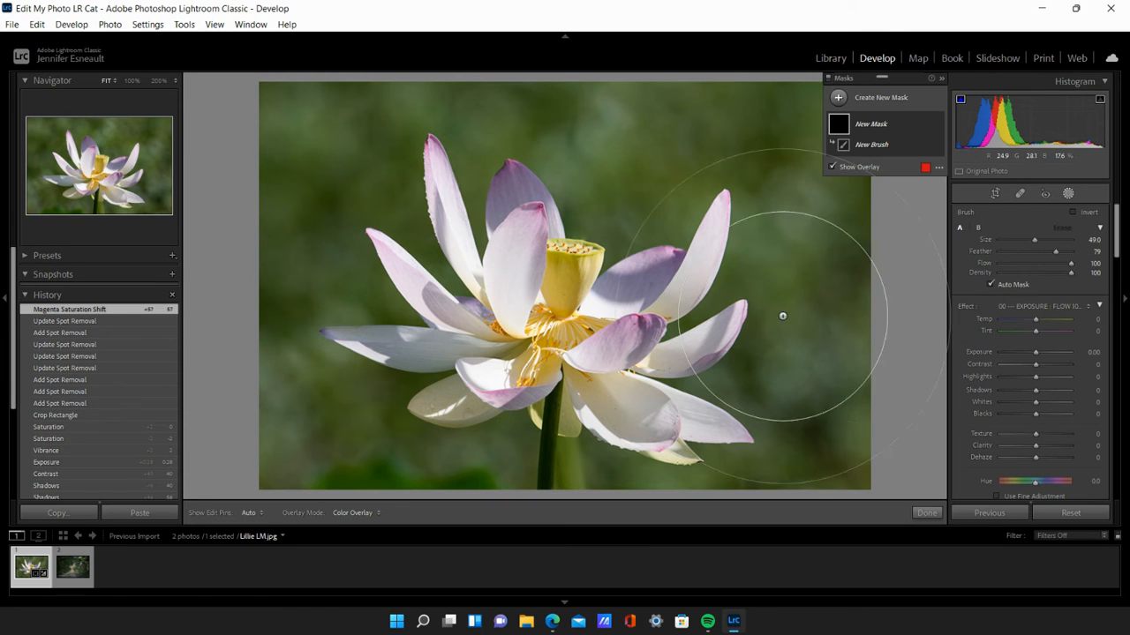
scroll(570, 267, "down", 10)
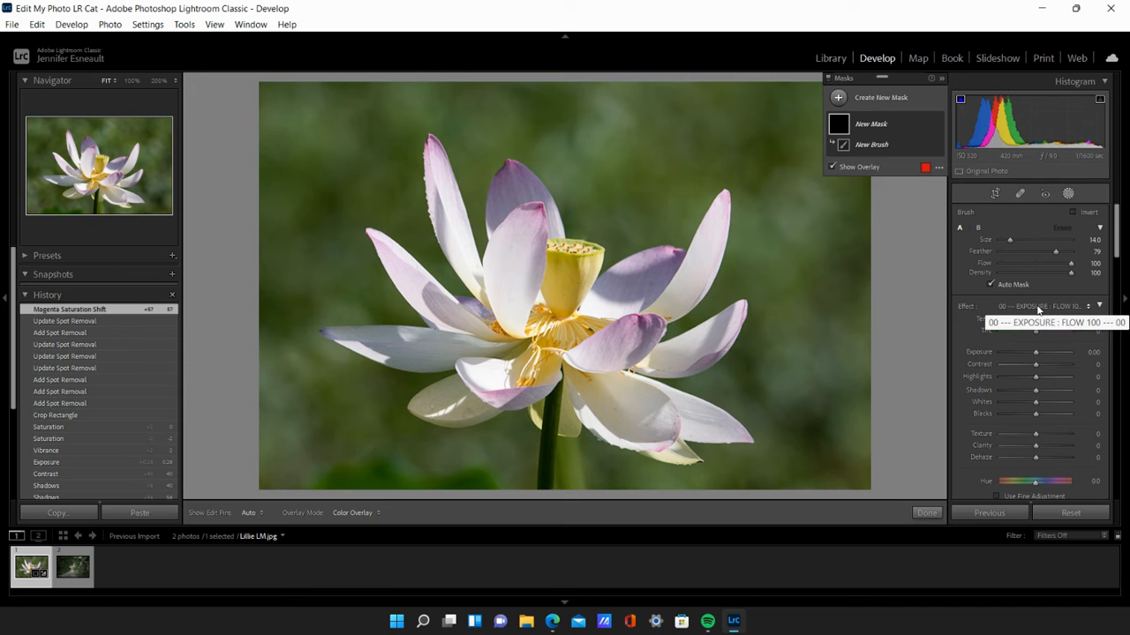
left_click(1083, 309)
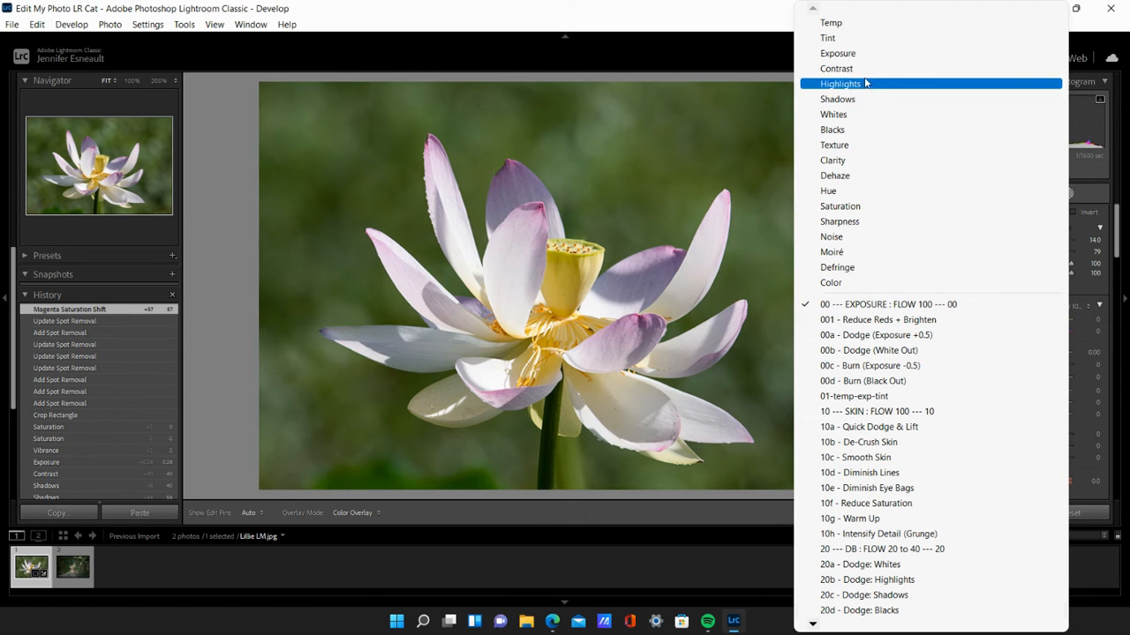
left_click(857, 208)
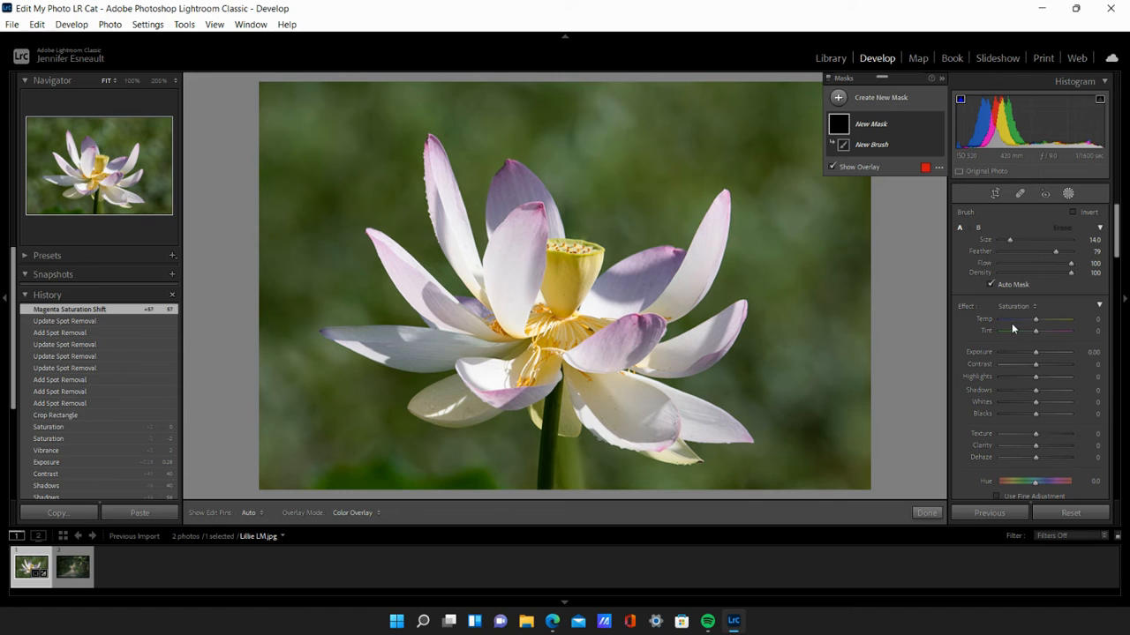
- With the mask overlay off, set the brush effect to Temp 23, Tint 14, Contrast 21 and Hue -5.1 using fine adjustment
key("o")
left_click_drag(1044, 325, 1043, 324)
left_click_drag(1036, 364, 1044, 369)
scroll(1030, 430, "down", 5)
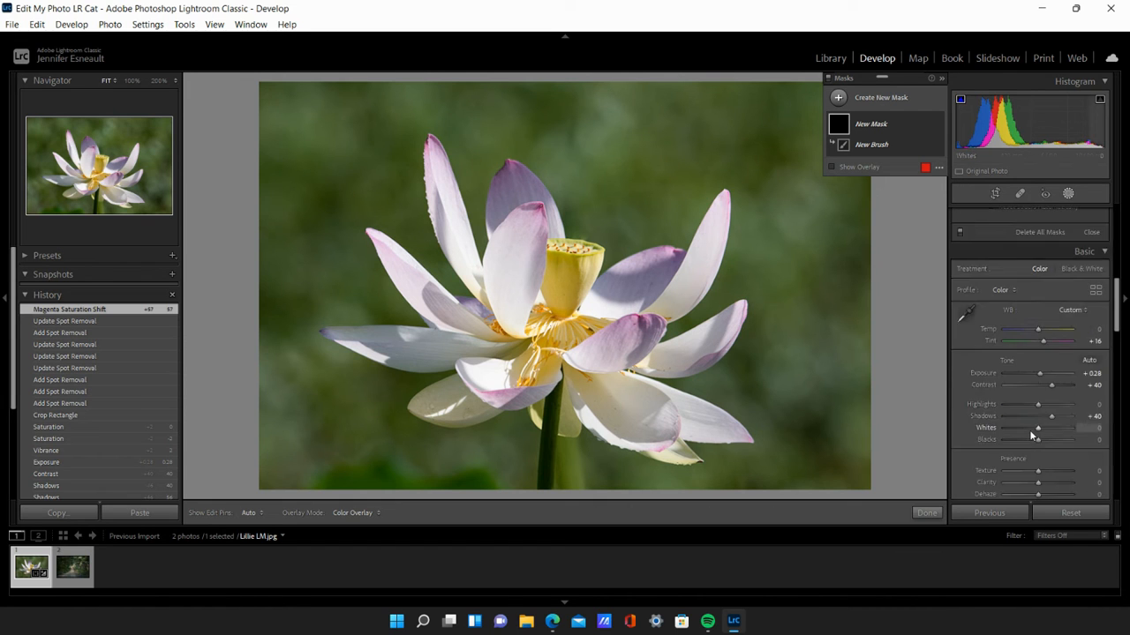
left_click(1007, 334)
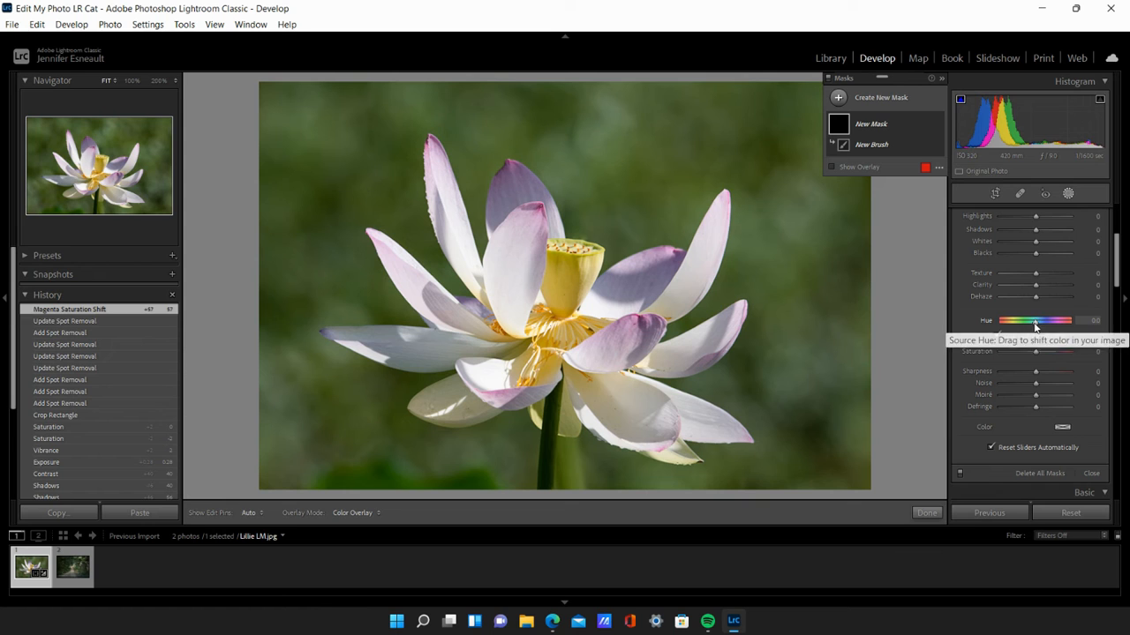
left_click_drag(1030, 321, 1035, 322)
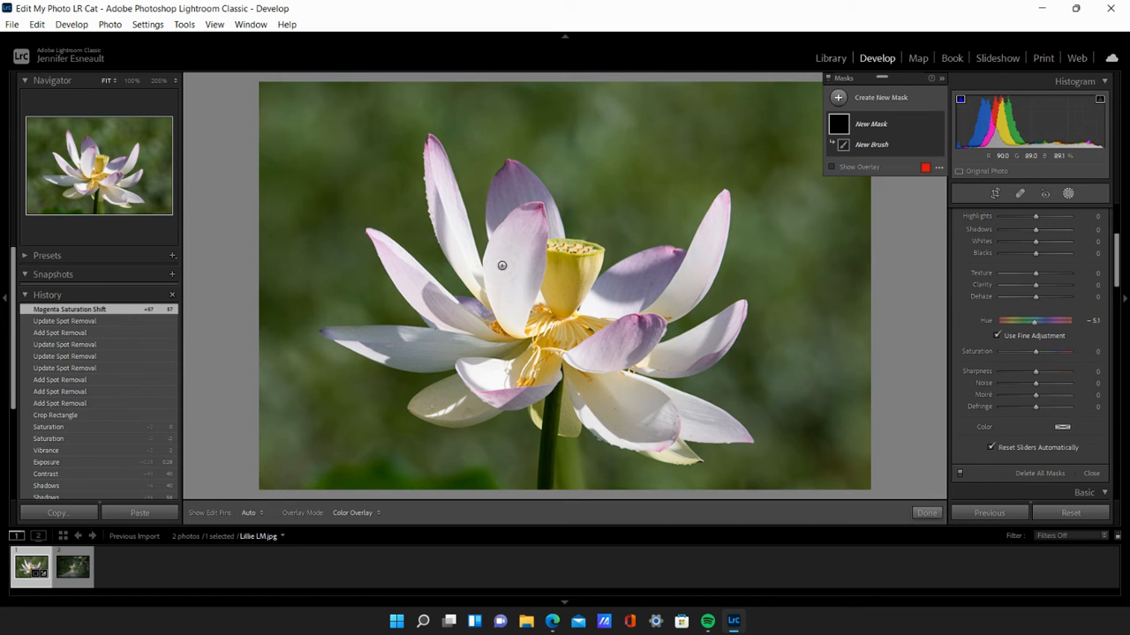
- Paint the brush adjustment over the whole yellow seed pod, including its rim and base
key("h")
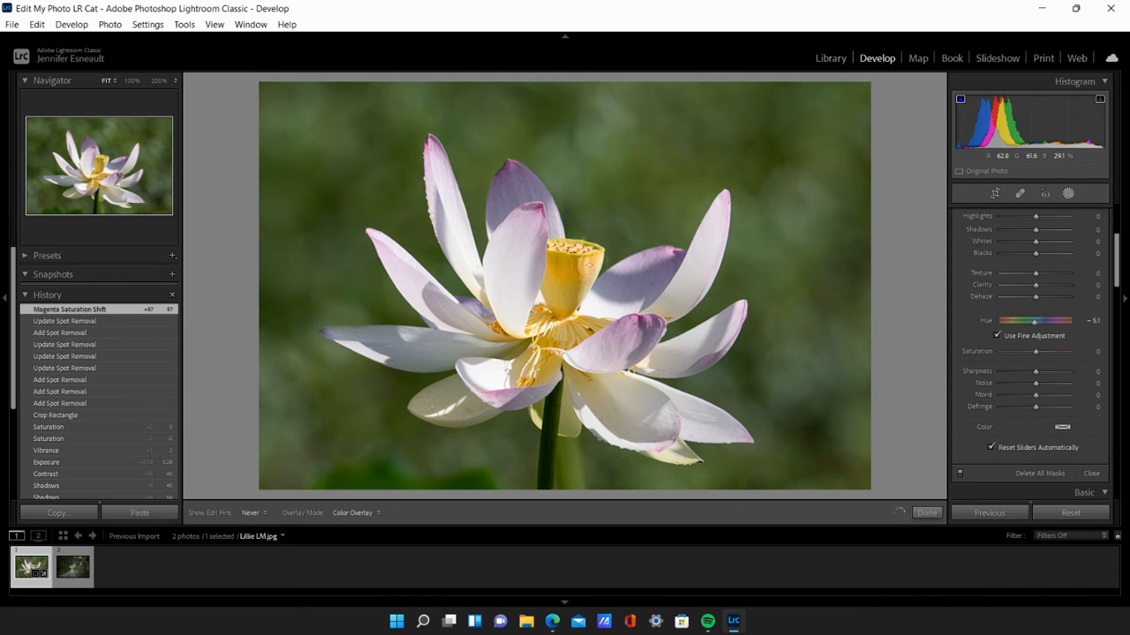
left_click(562, 304)
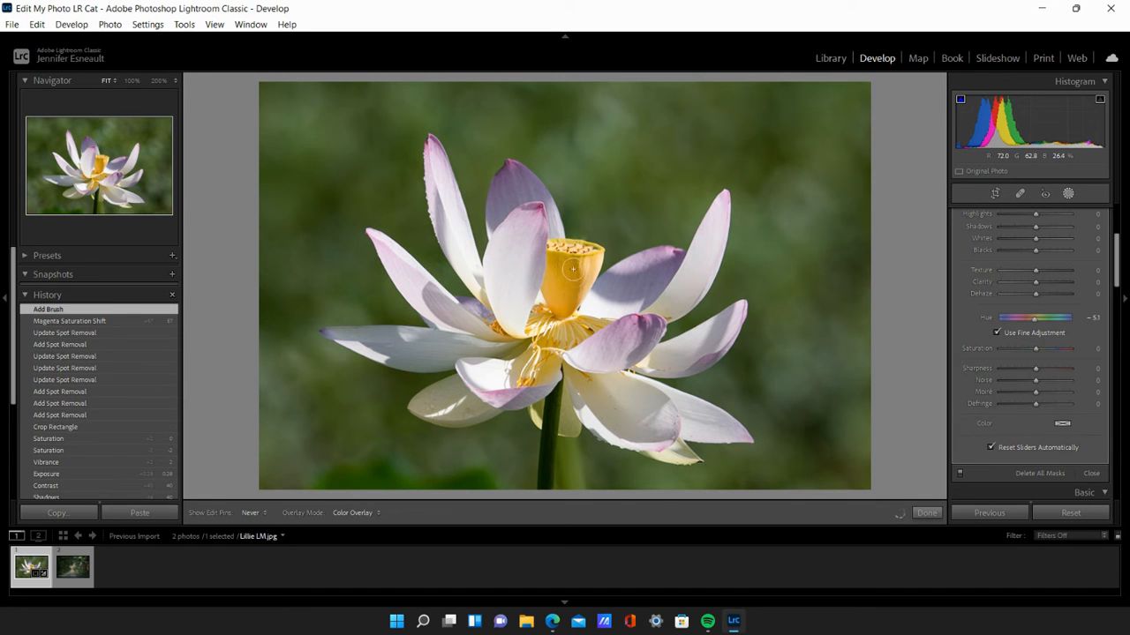
left_click_drag(577, 264, 583, 272)
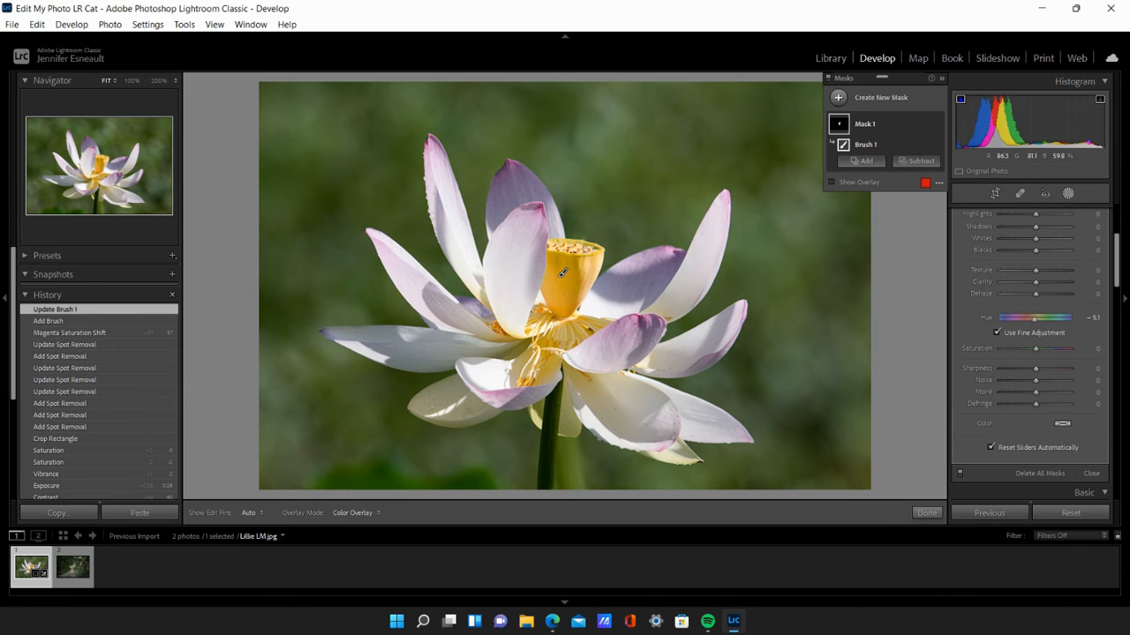
left_click_drag(591, 251, 597, 249)
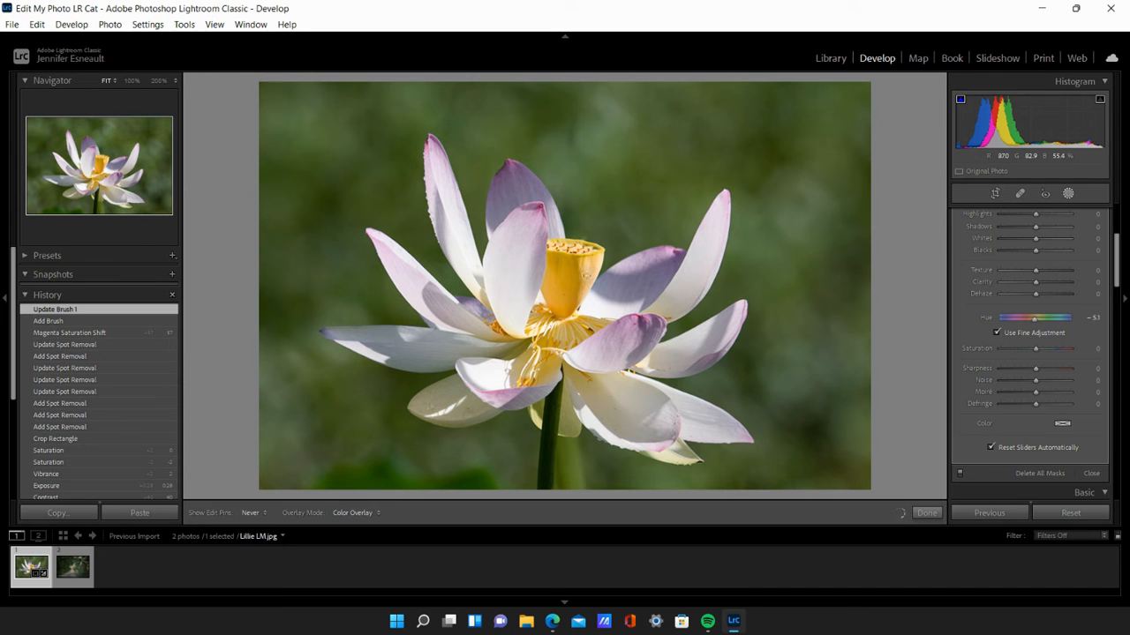
left_click_drag(567, 309, 558, 308)
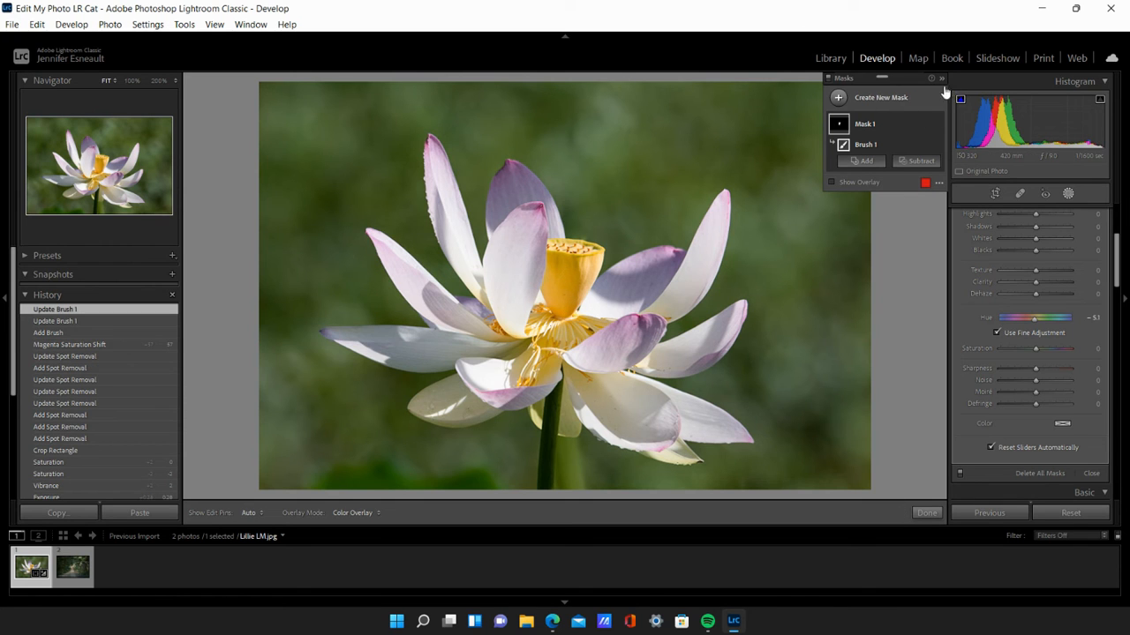
- Check the seed pod mask with the red overlay, touch up its lower edge with a size 3 brush, and hide the overlay
left_click(853, 182)
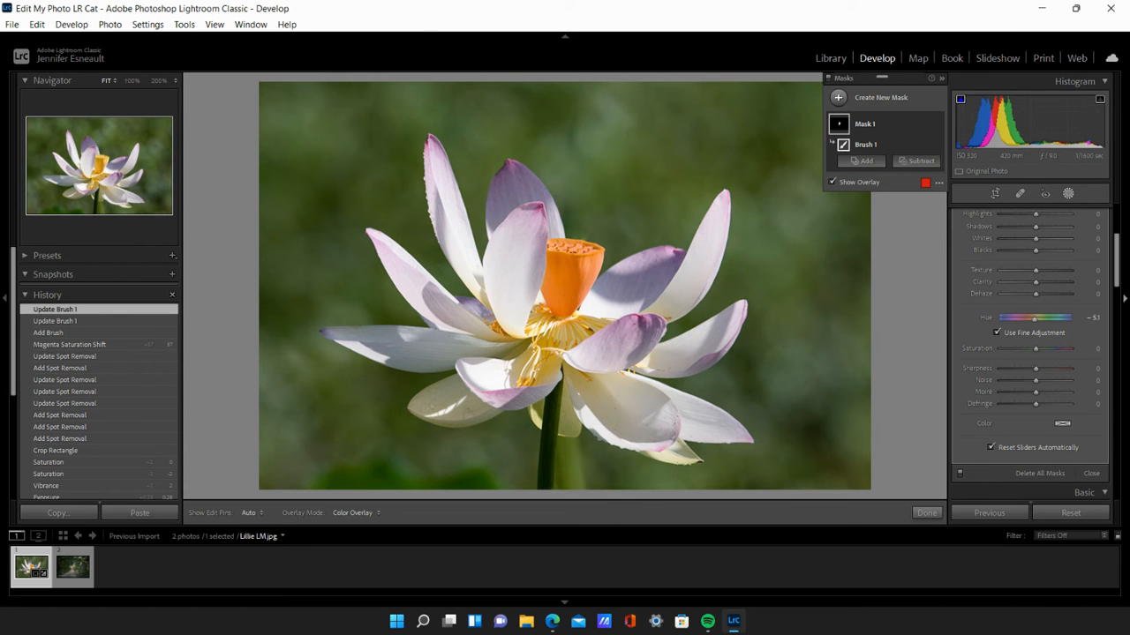
scroll(1012, 281, "up", 5)
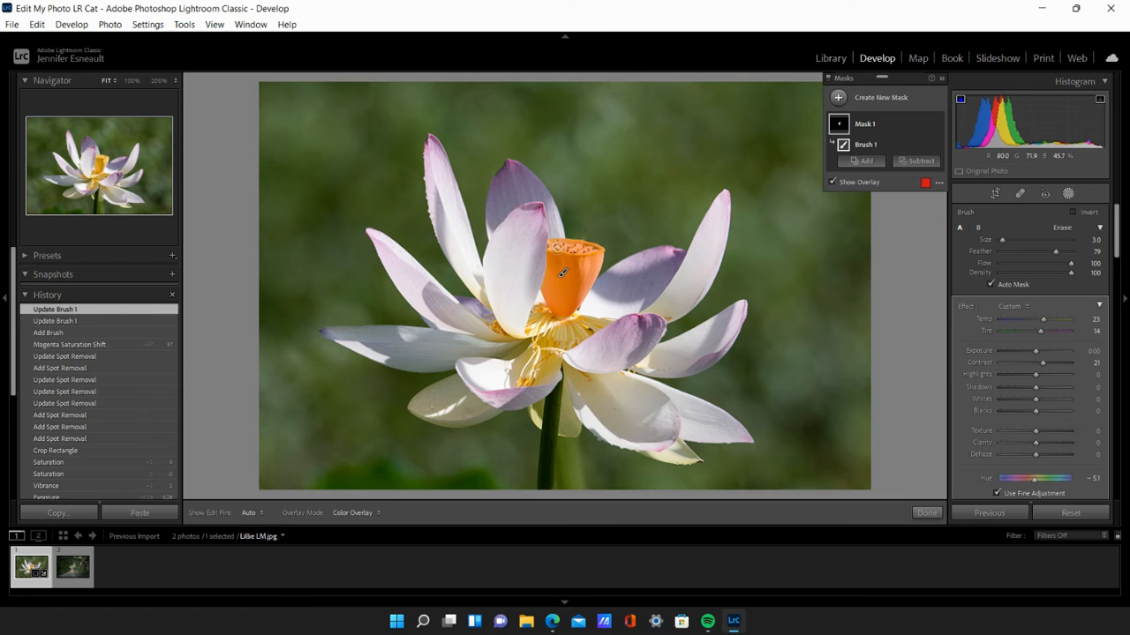
key("h")
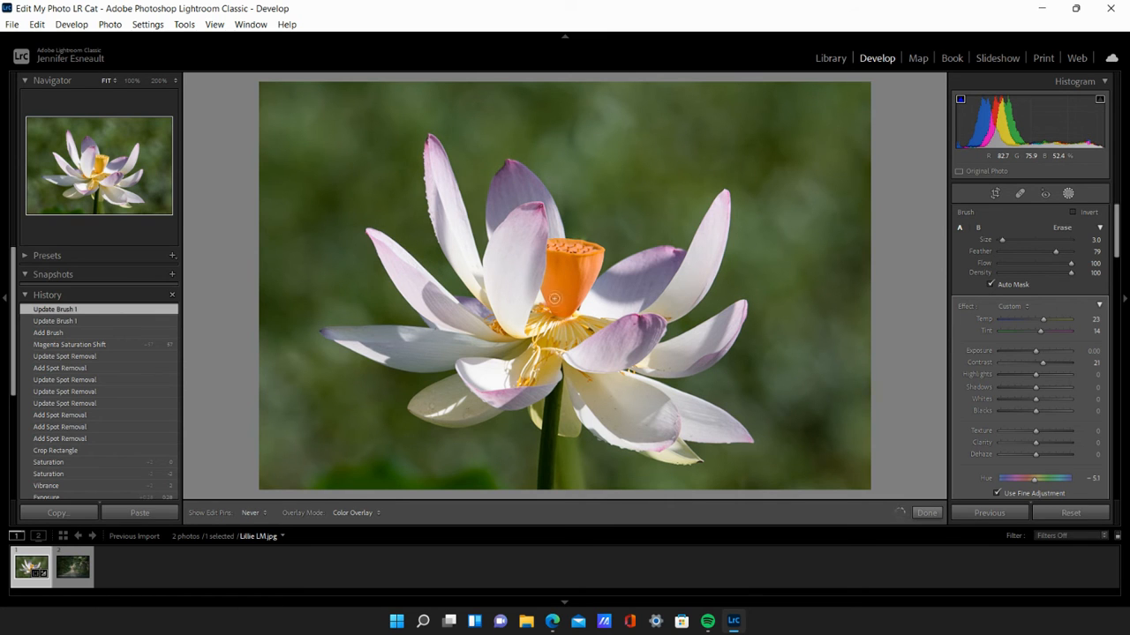
key("h")
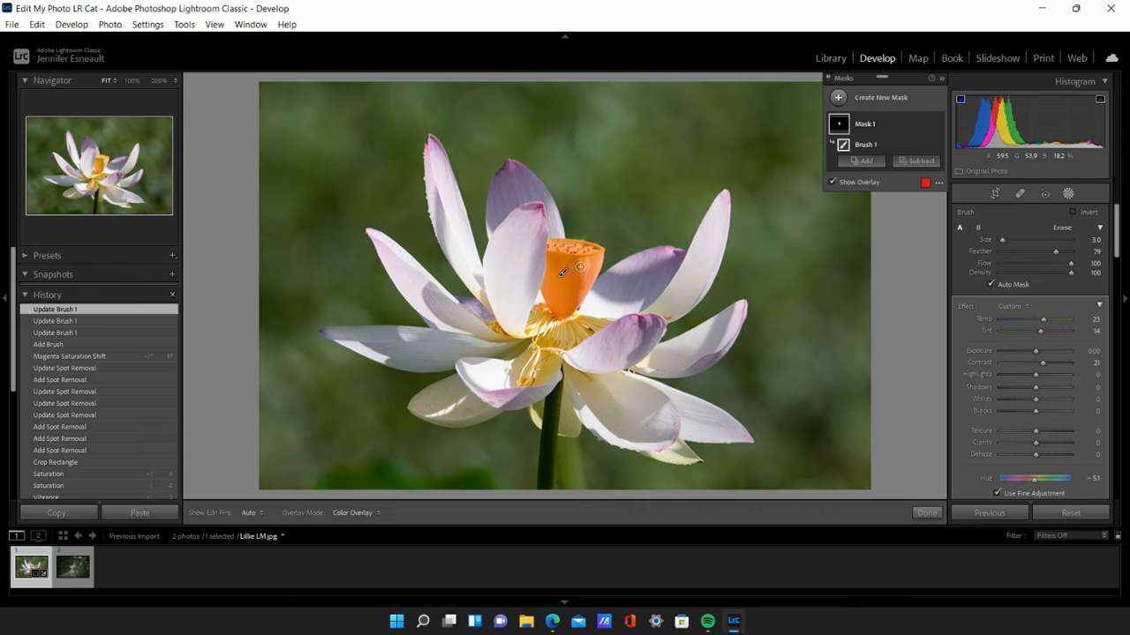
left_click(860, 184)
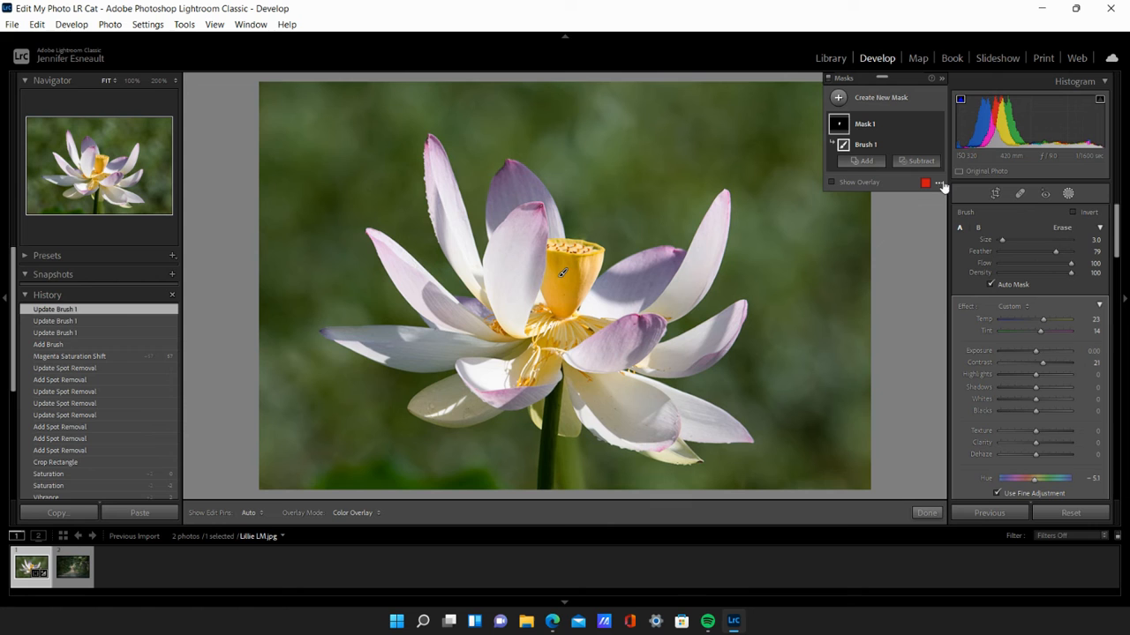
- Toggle the seed pod mask's visibility to compare the photo before and after the adjustment, leaving the mask shown
left_click(937, 126)
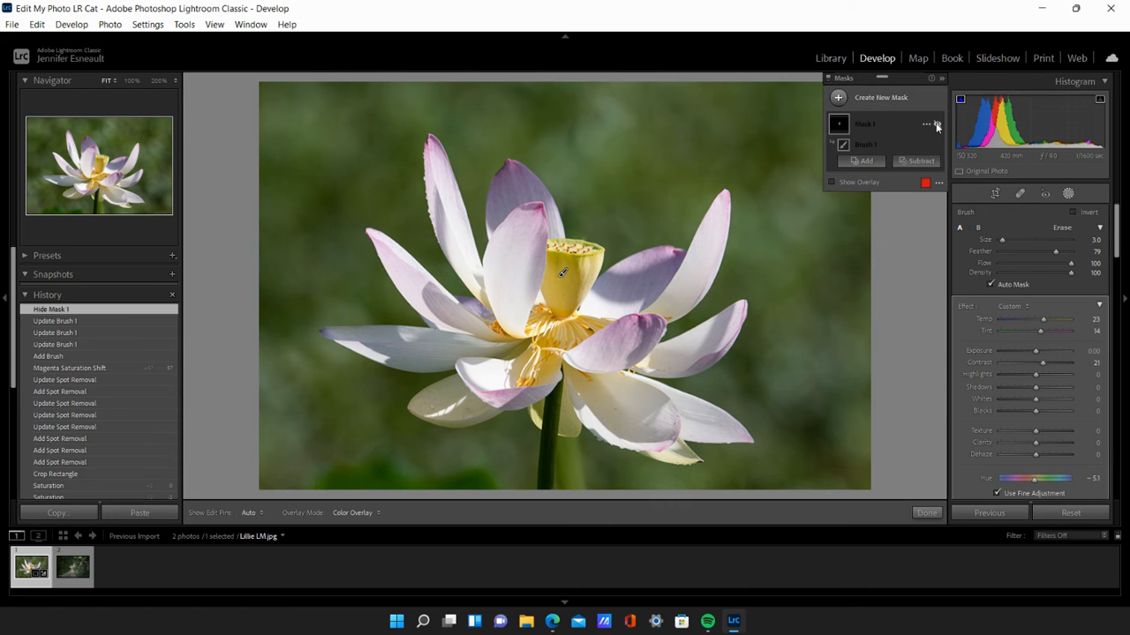
left_click(937, 126)
left_click(937, 126)
left_click(937, 126)
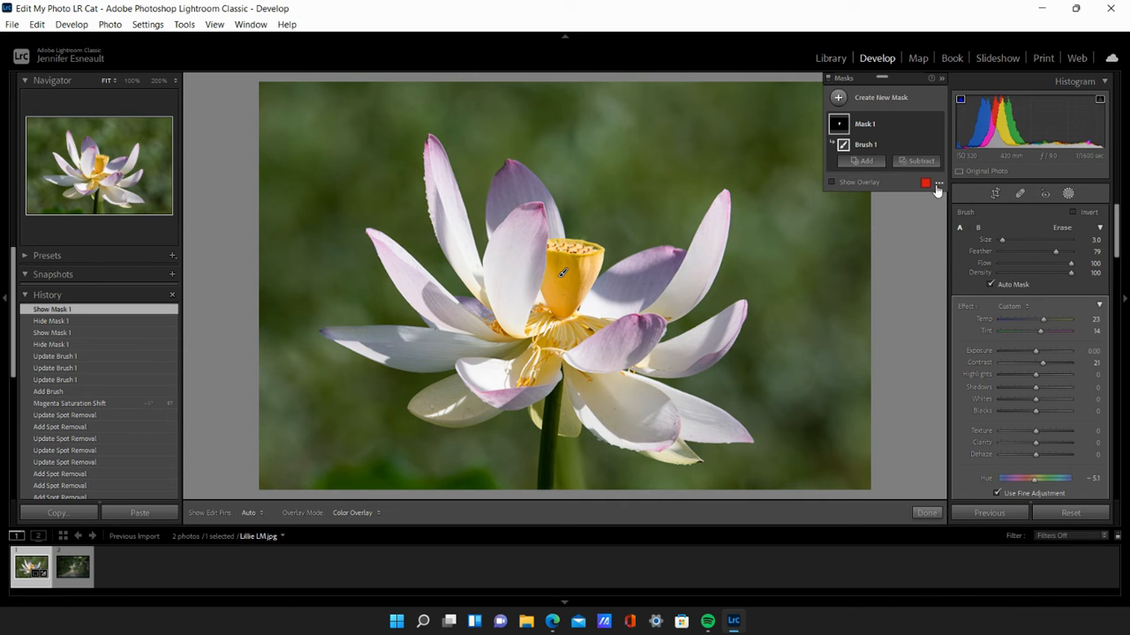
- Create a new Color Range mask by sampling the pink tip of the tall upper-left petal
left_click(839, 99)
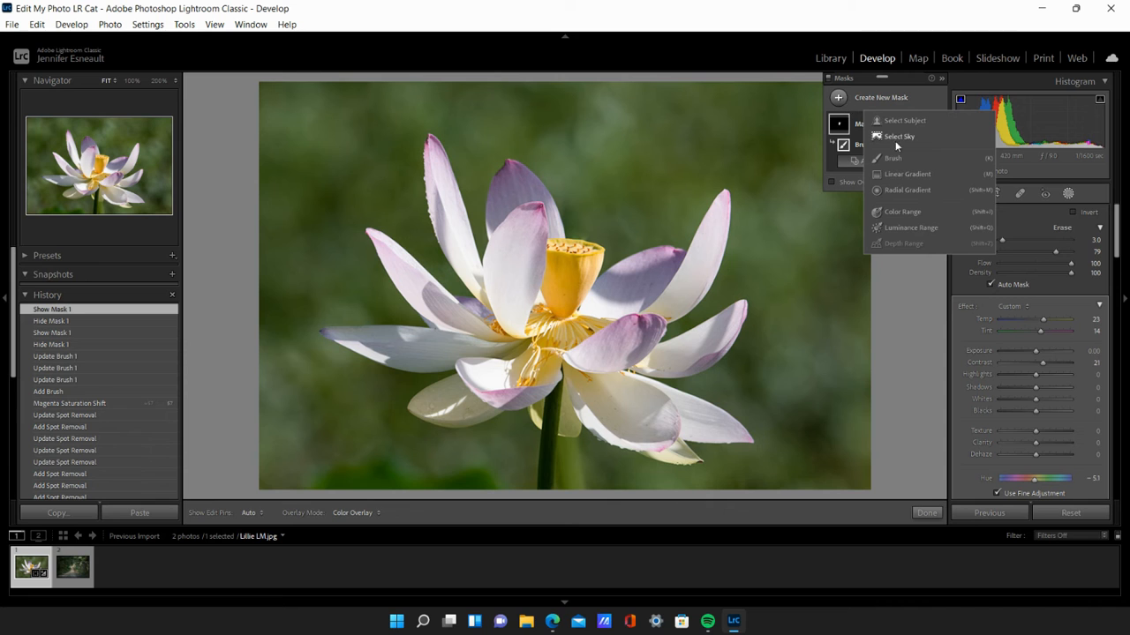
left_click(901, 213)
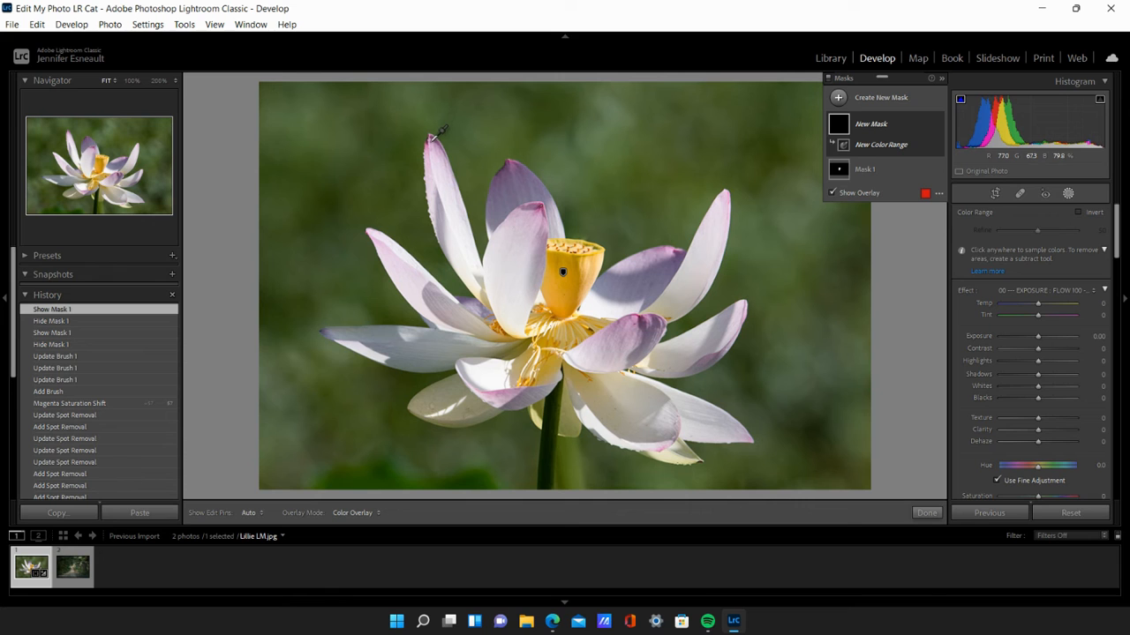
left_click(430, 138)
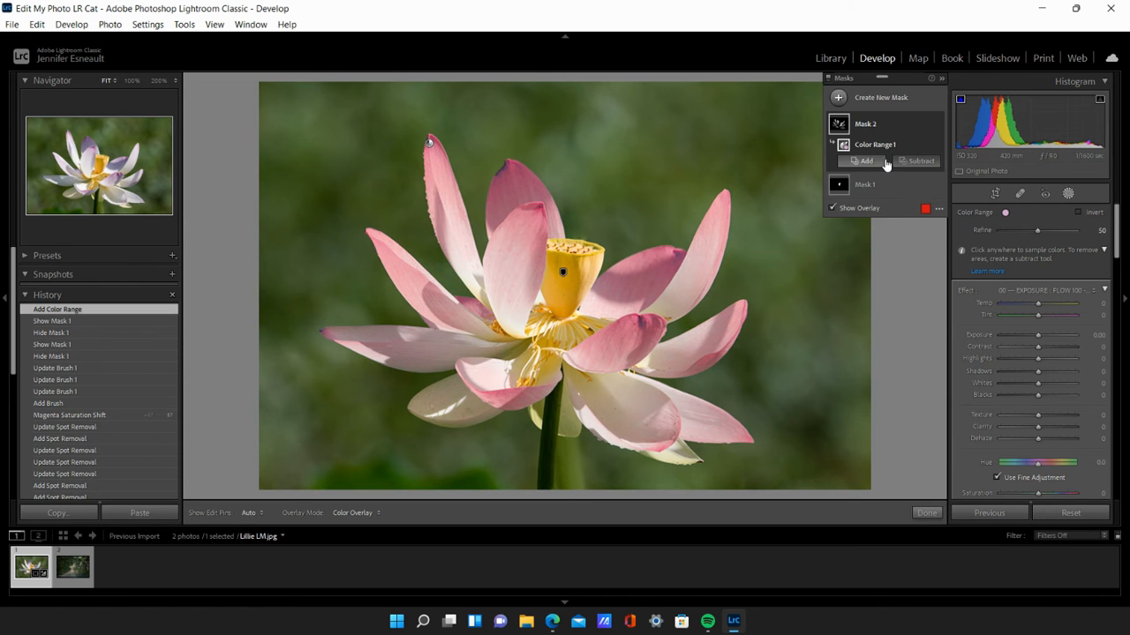
- Apply the Saturation effect preset to the petal mask, hide its overlay, and set Temp to 16 and Tint to 5
left_click(1037, 291)
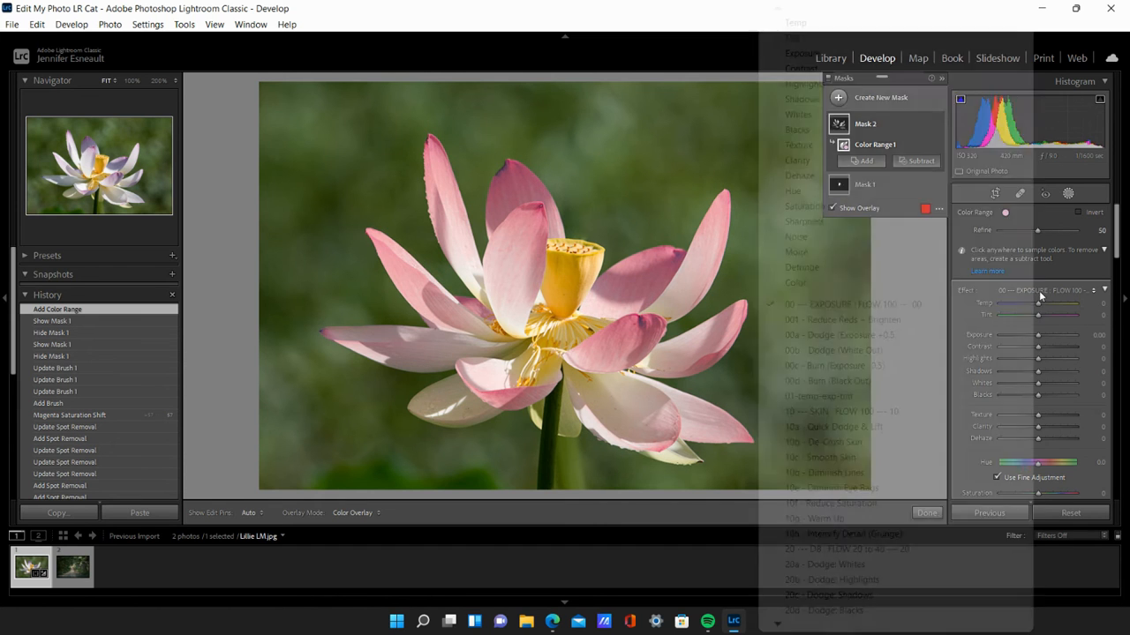
left_click(987, 205)
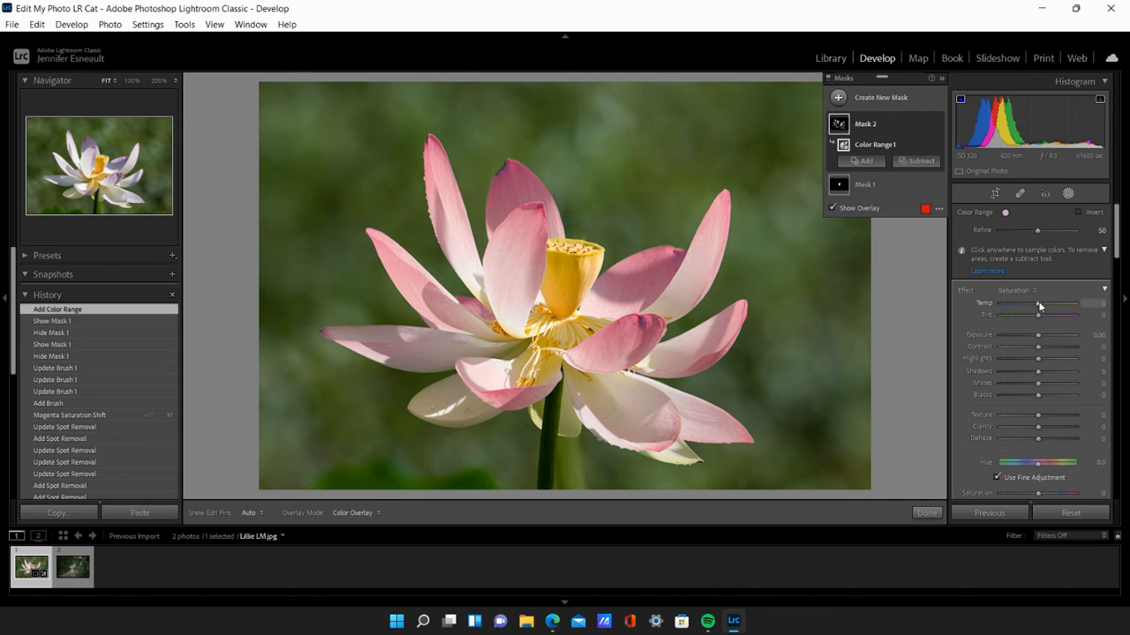
left_click(861, 208)
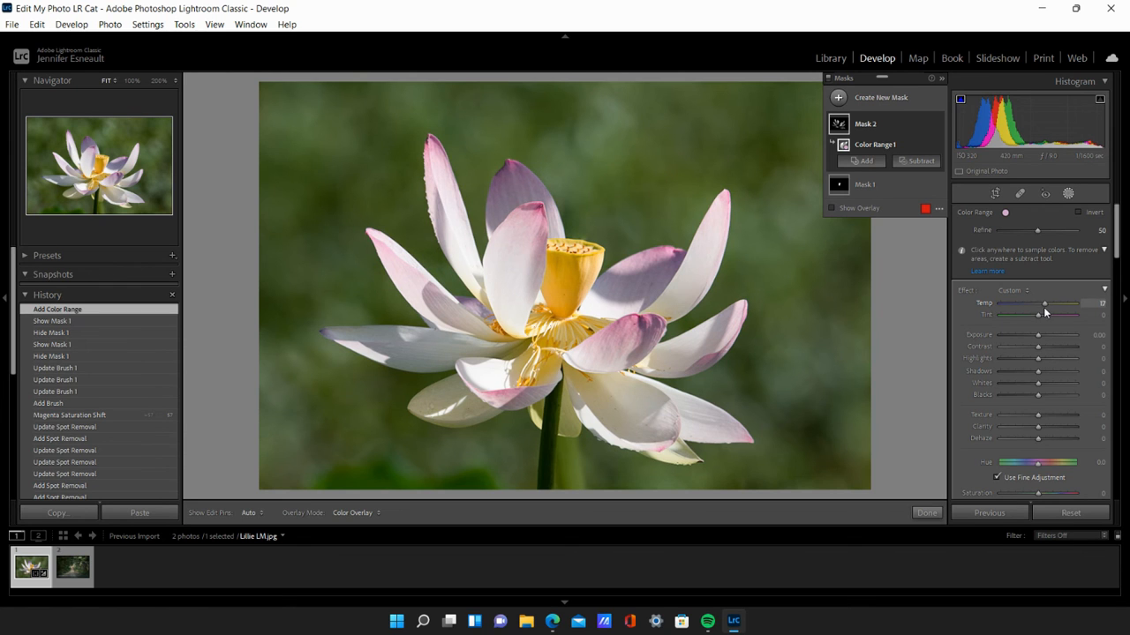
left_click_drag(1045, 307, 1038, 316)
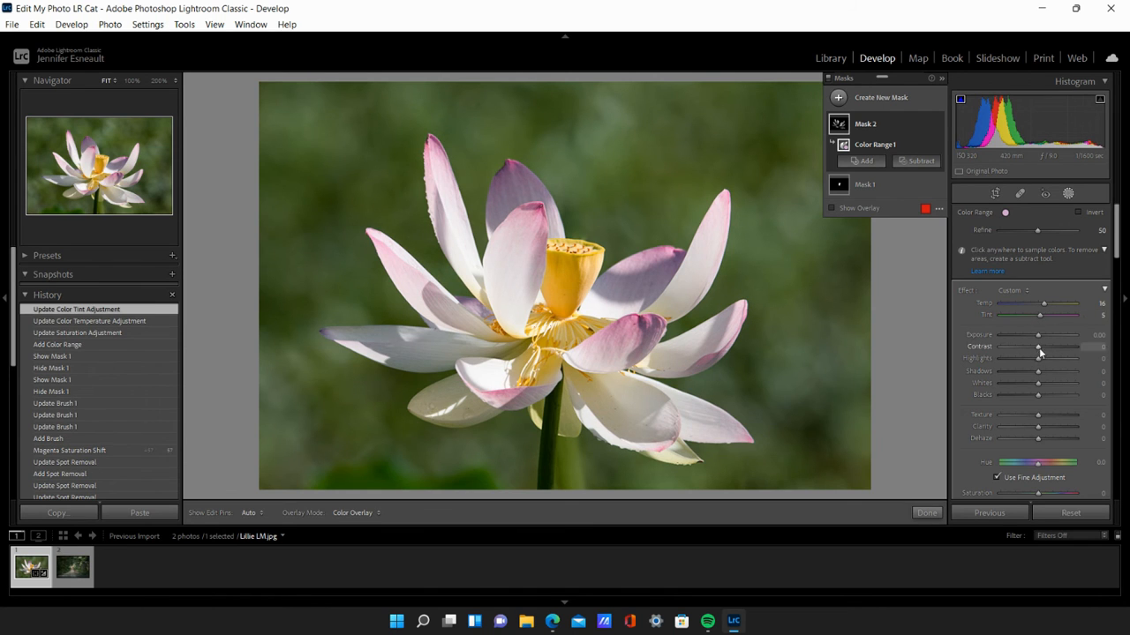
- Set the petal mask's Contrast to 33
left_click_drag(1055, 353, 1066, 356)
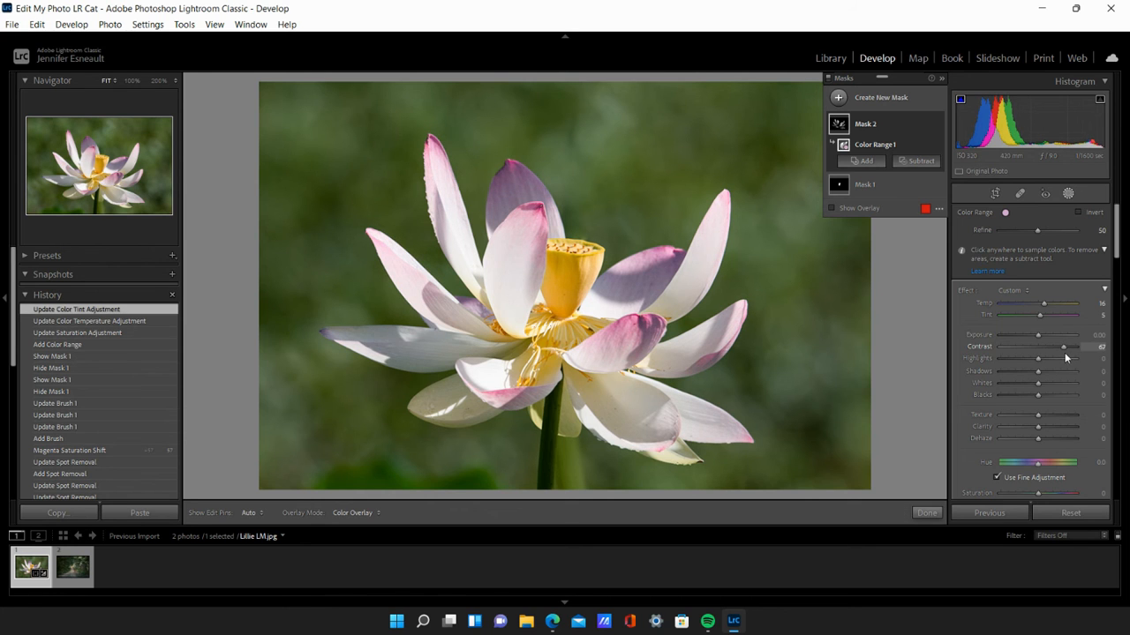
left_click_drag(1051, 350, 1050, 350)
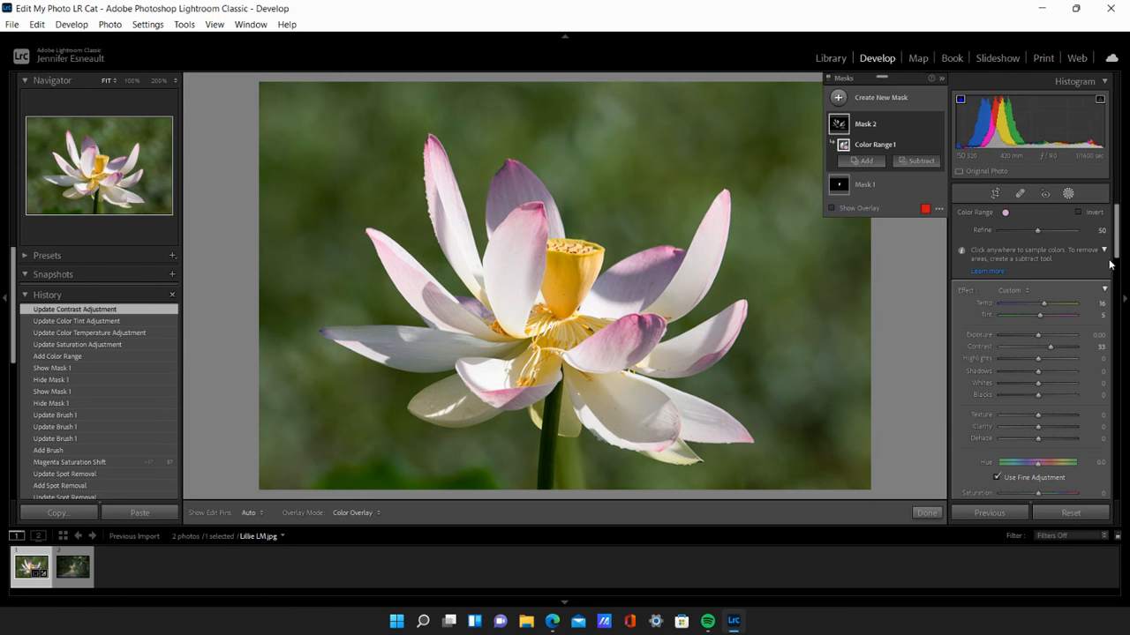
- Try different Hue shifts on the petal mask and return its Hue to 0
scroll(1042, 335, "down", 2)
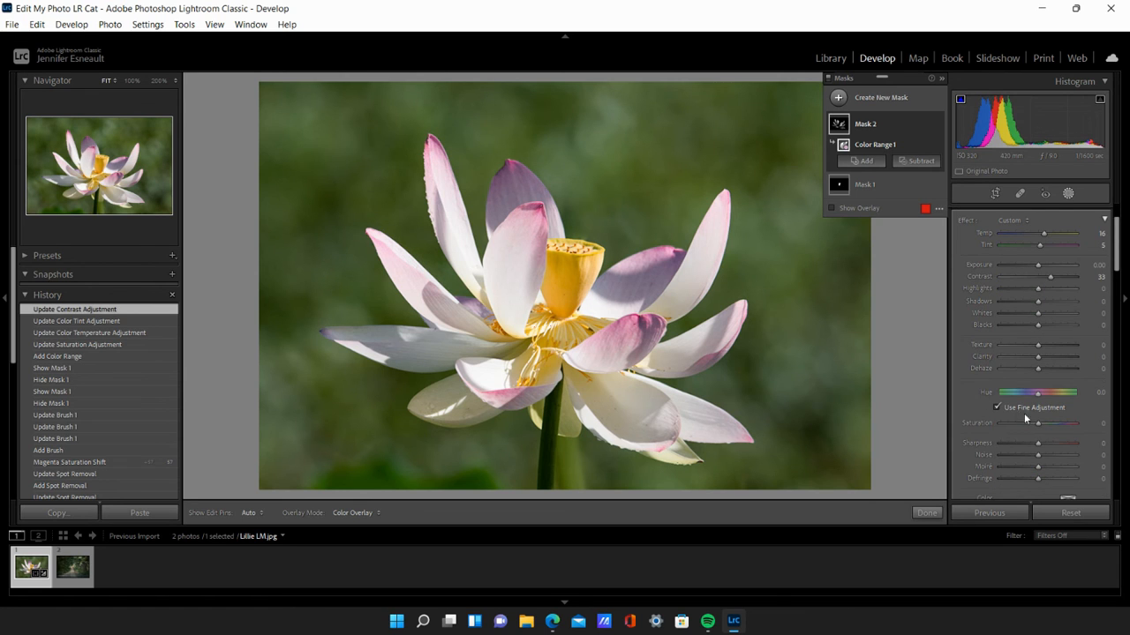
left_click(1041, 396)
mouse_move(1050, 397)
left_mouse_down()
mouse_move(1039, 394)
mouse_move(1054, 397)
left_mouse_up()
left_click(1054, 398)
left_click(1055, 397)
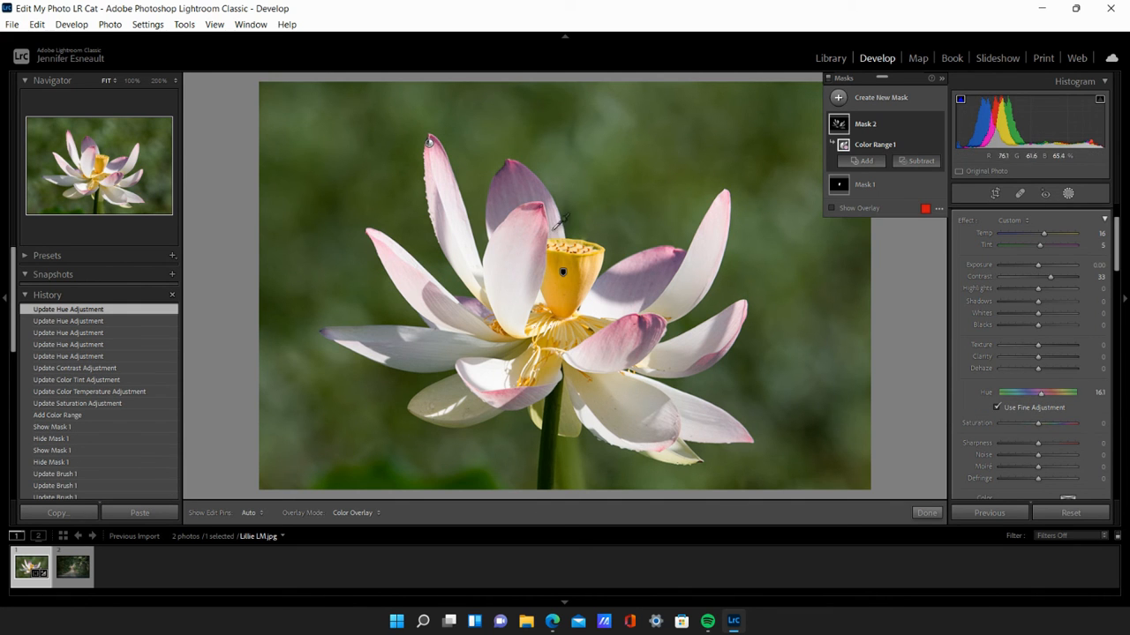
mouse_move(1040, 397)
left_mouse_down()
mouse_move(1022, 399)
mouse_move(1036, 396)
left_mouse_up()
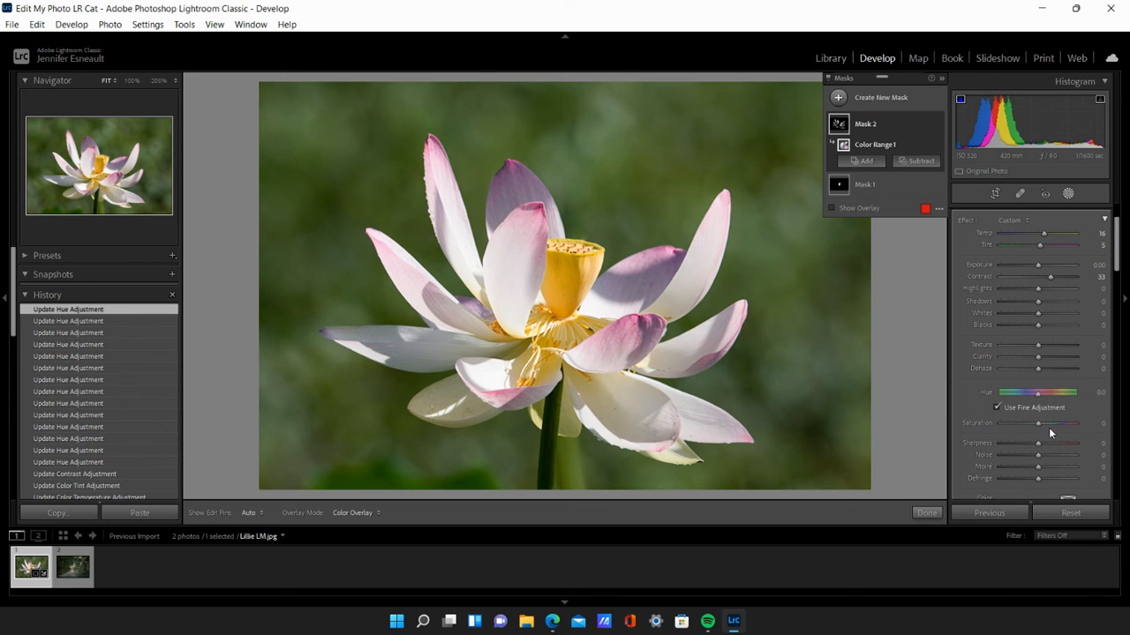
- Set the petal mask's Saturation to 25
left_click_drag(1044, 424, 1053, 430)
left_click_drag(1051, 430, 1047, 430)
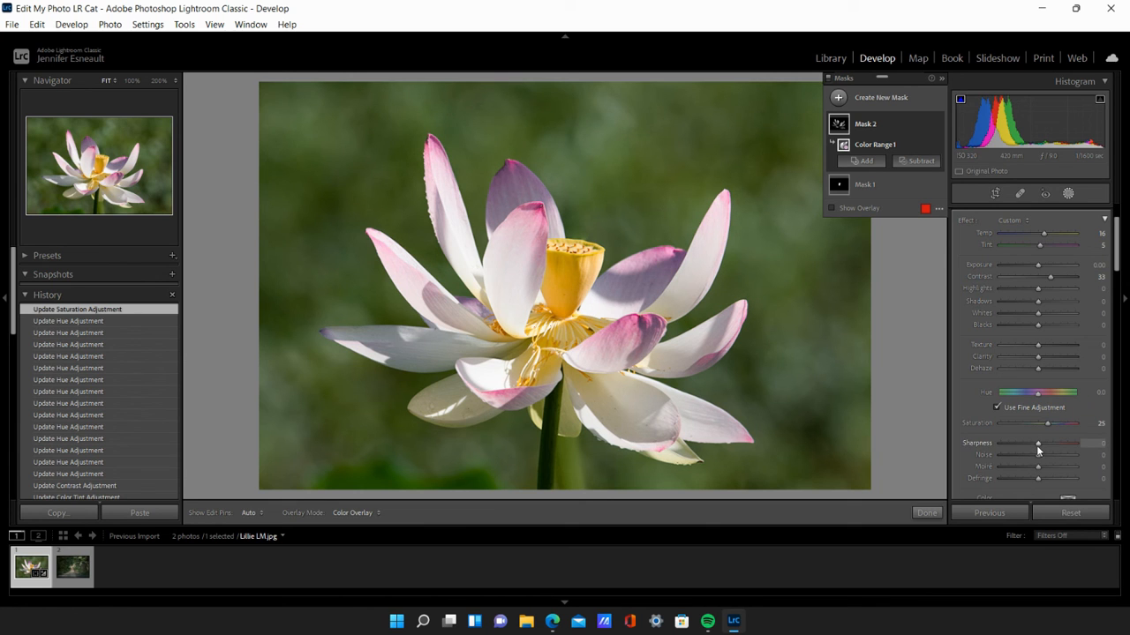
scroll(1107, 290, "down", 4)
scroll(1107, 291, "down", 2)
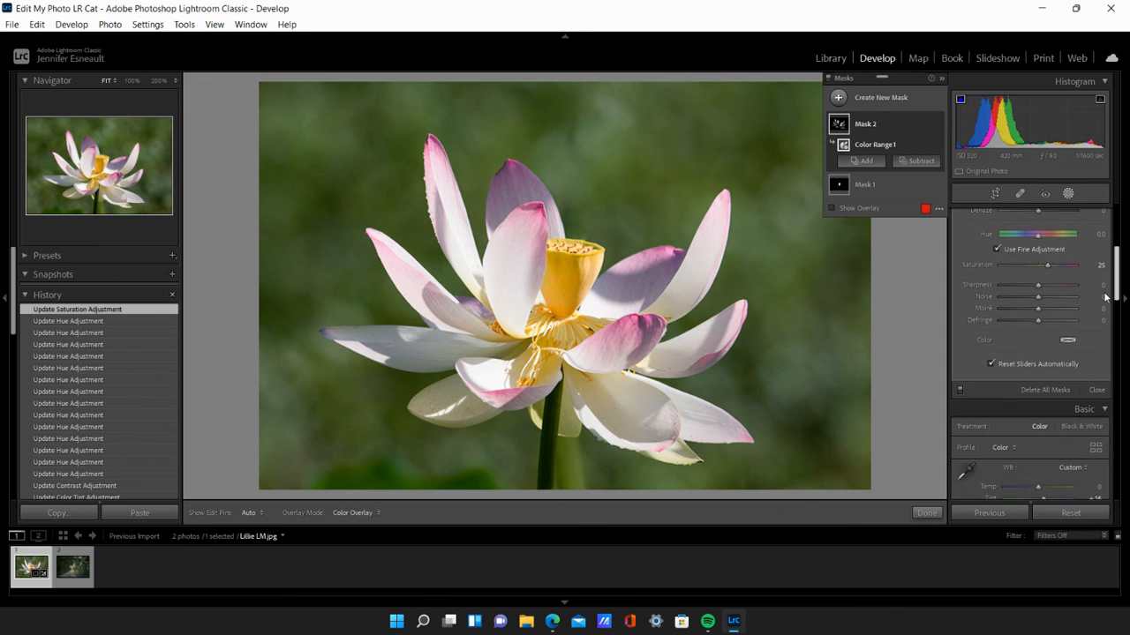
scroll(1108, 298, "up", 6)
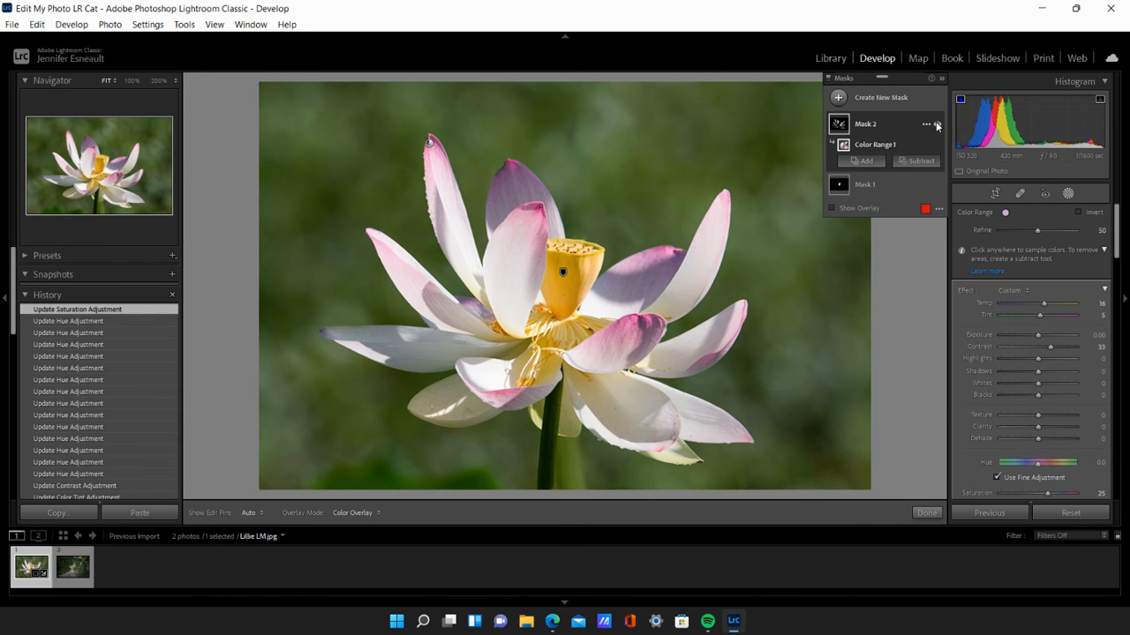
- Toggle the petal mask's visibility several times to compare the petals with and without the adjustment, leaving the mask shown
left_click(937, 127)
left_click(938, 126)
left_click(937, 125)
left_click(937, 126)
left_click(937, 126)
left_click(937, 126)
- Create a Radial Gradient mask as a wide ellipse and move it so it is centred over the lotus flower
left_click(838, 98)
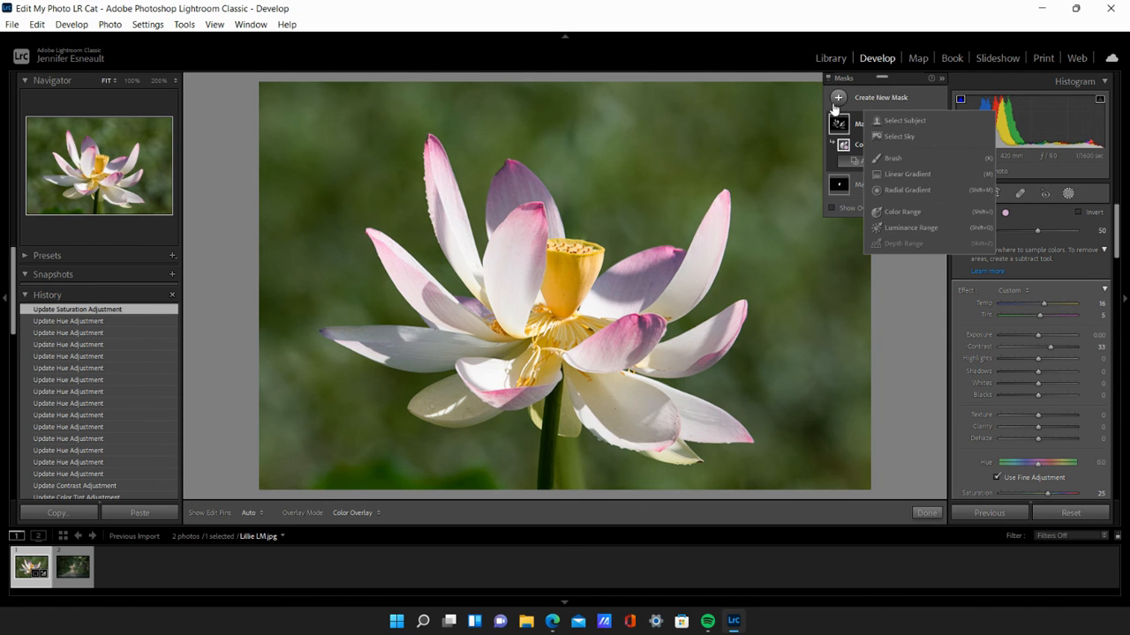
left_click(898, 191)
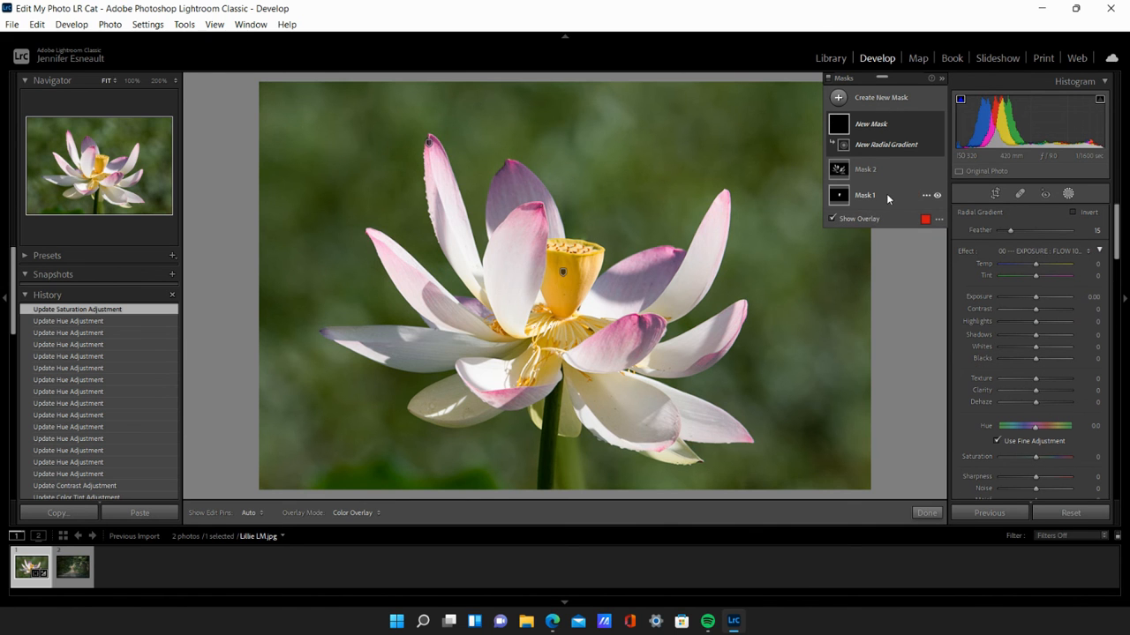
left_click_drag(397, 177, 598, 341)
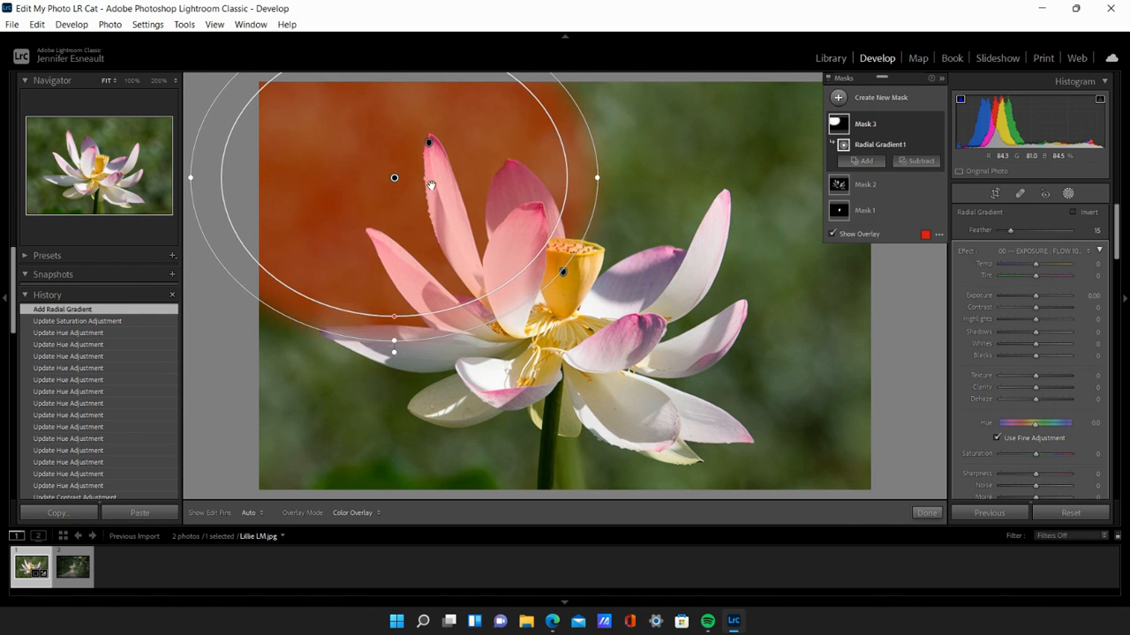
left_click_drag(394, 178, 553, 287)
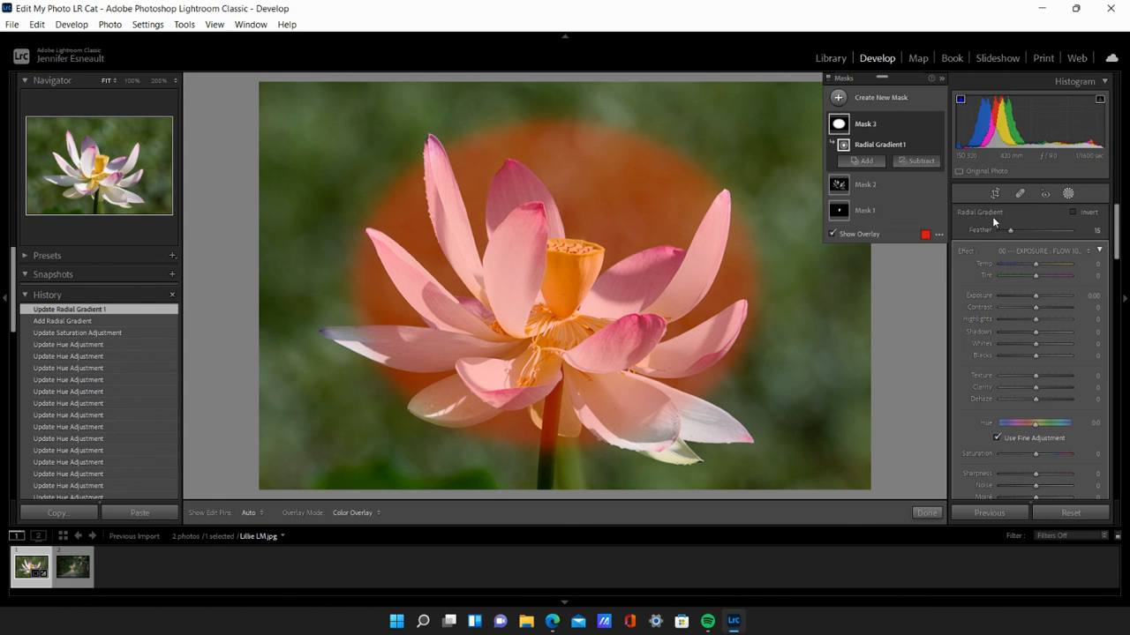
- Invert the radial gradient to affect the background, and enlarge its ellipse in width and height around the flower
left_click(1074, 212)
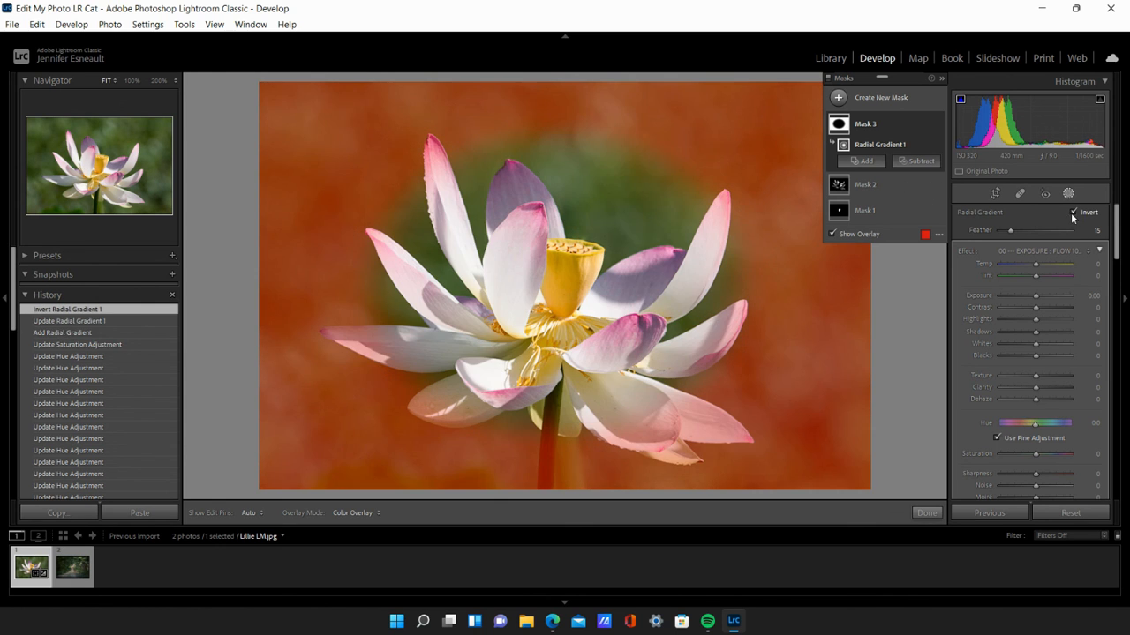
left_click_drag(346, 285, 306, 284)
left_click_drag(553, 447, 553, 470)
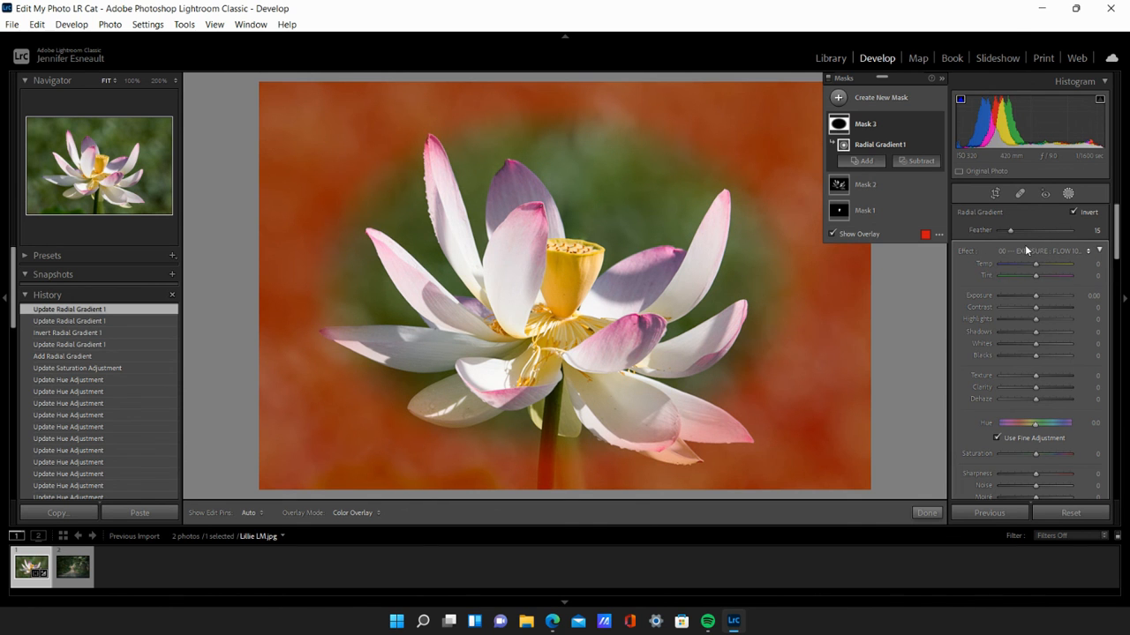
- Darken the background around the flower by setting the radial gradient mask's Exposure to -0.30
left_click(1027, 251)
left_click(948, 51)
left_click_drag(1035, 300, 1032, 303)
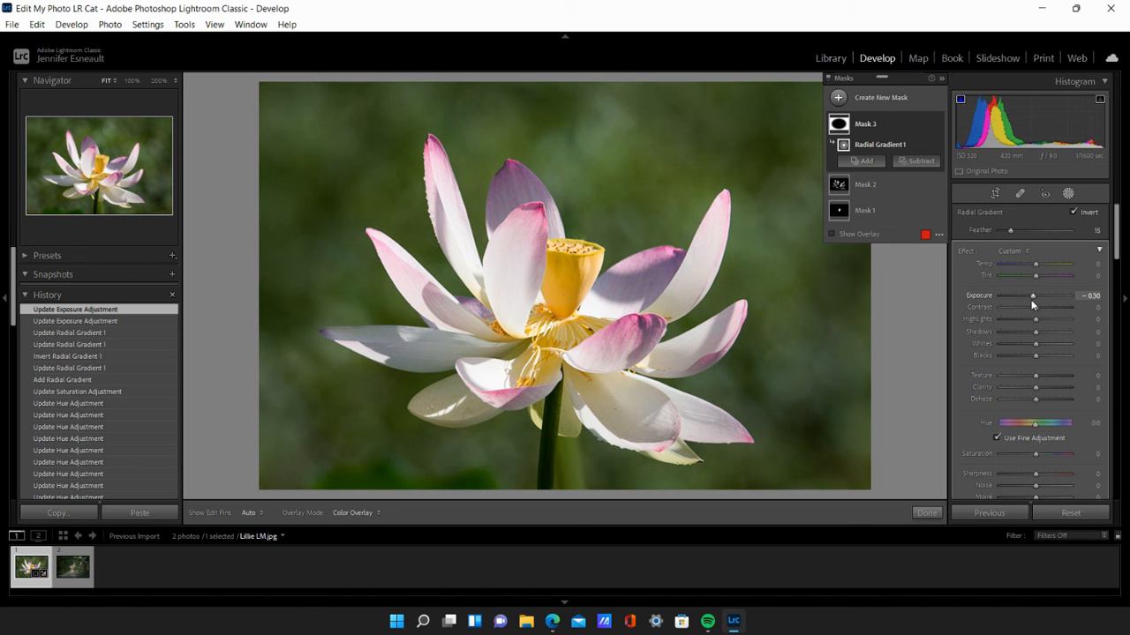